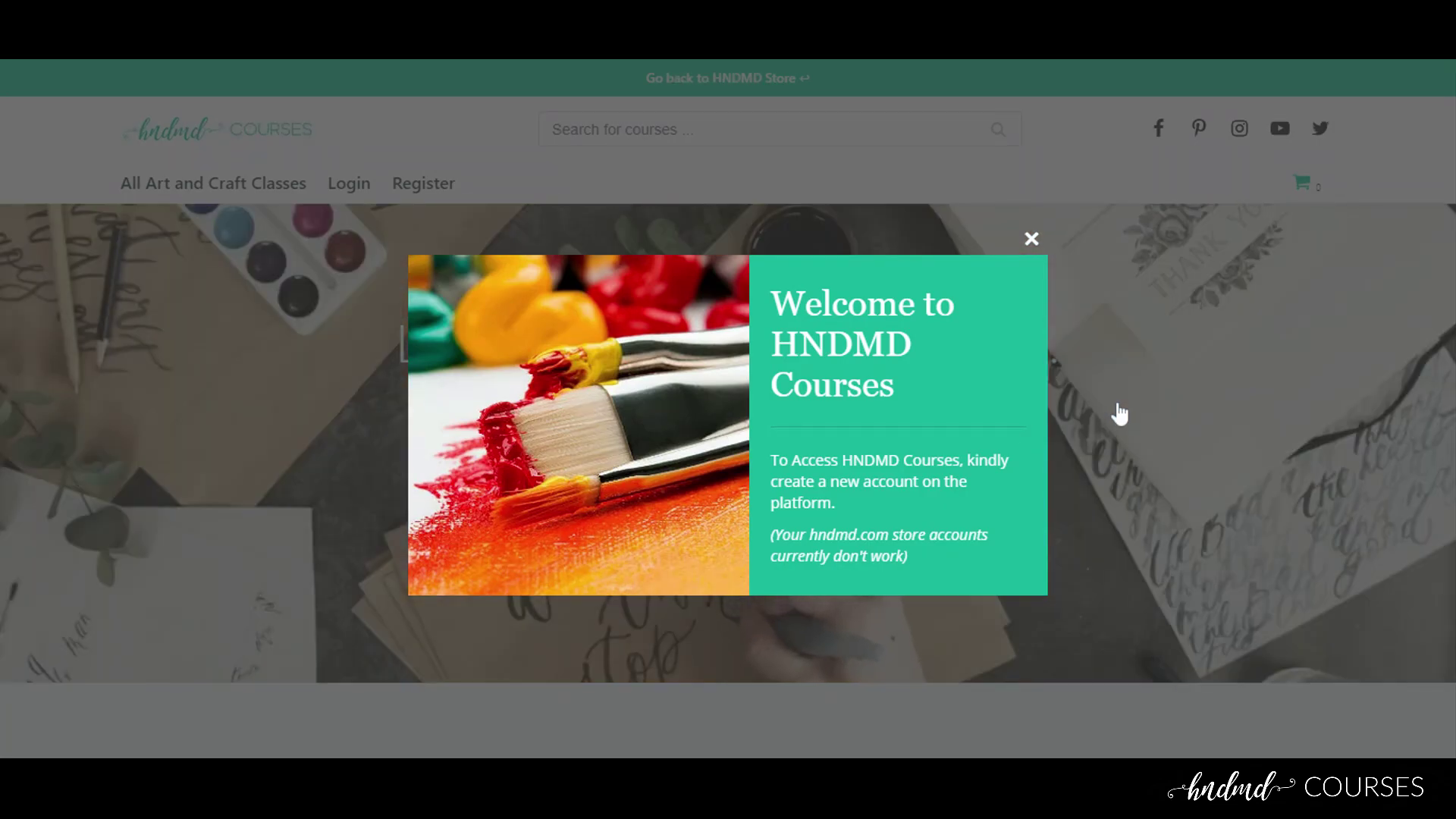
Dismiss the welcome popup, open Student Registration, and enter the student's name
click(1107, 406)
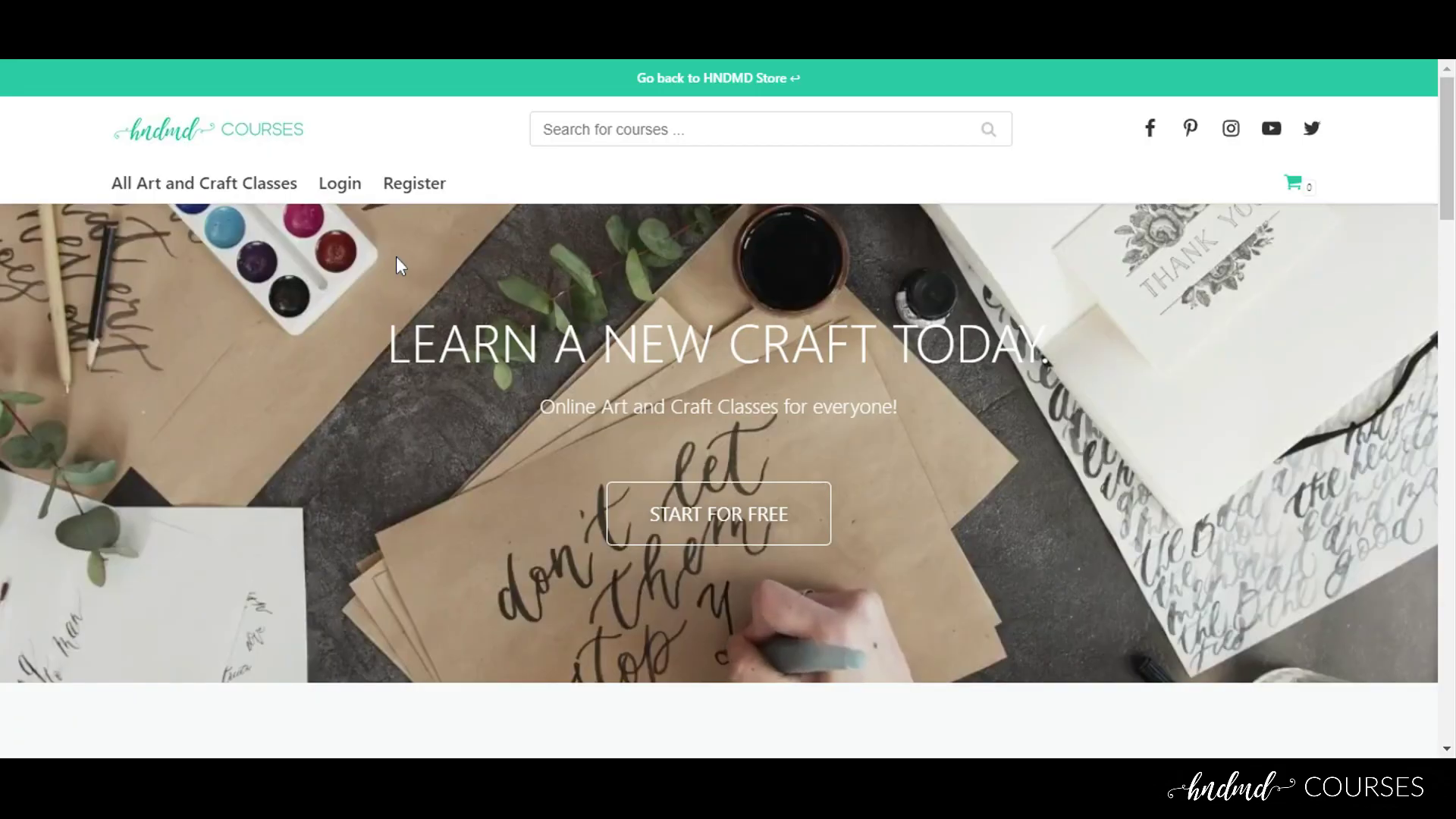
click(433, 197)
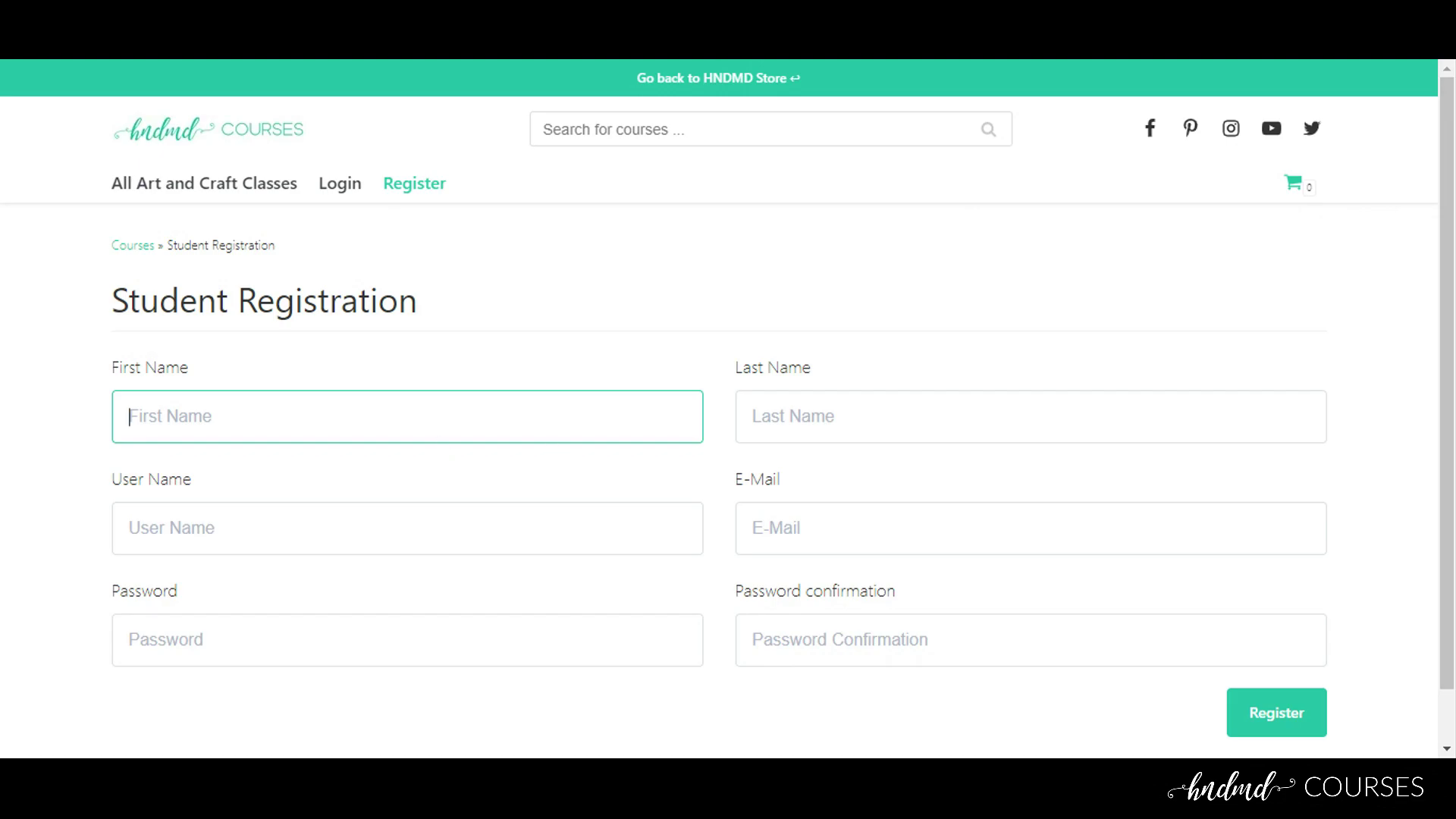
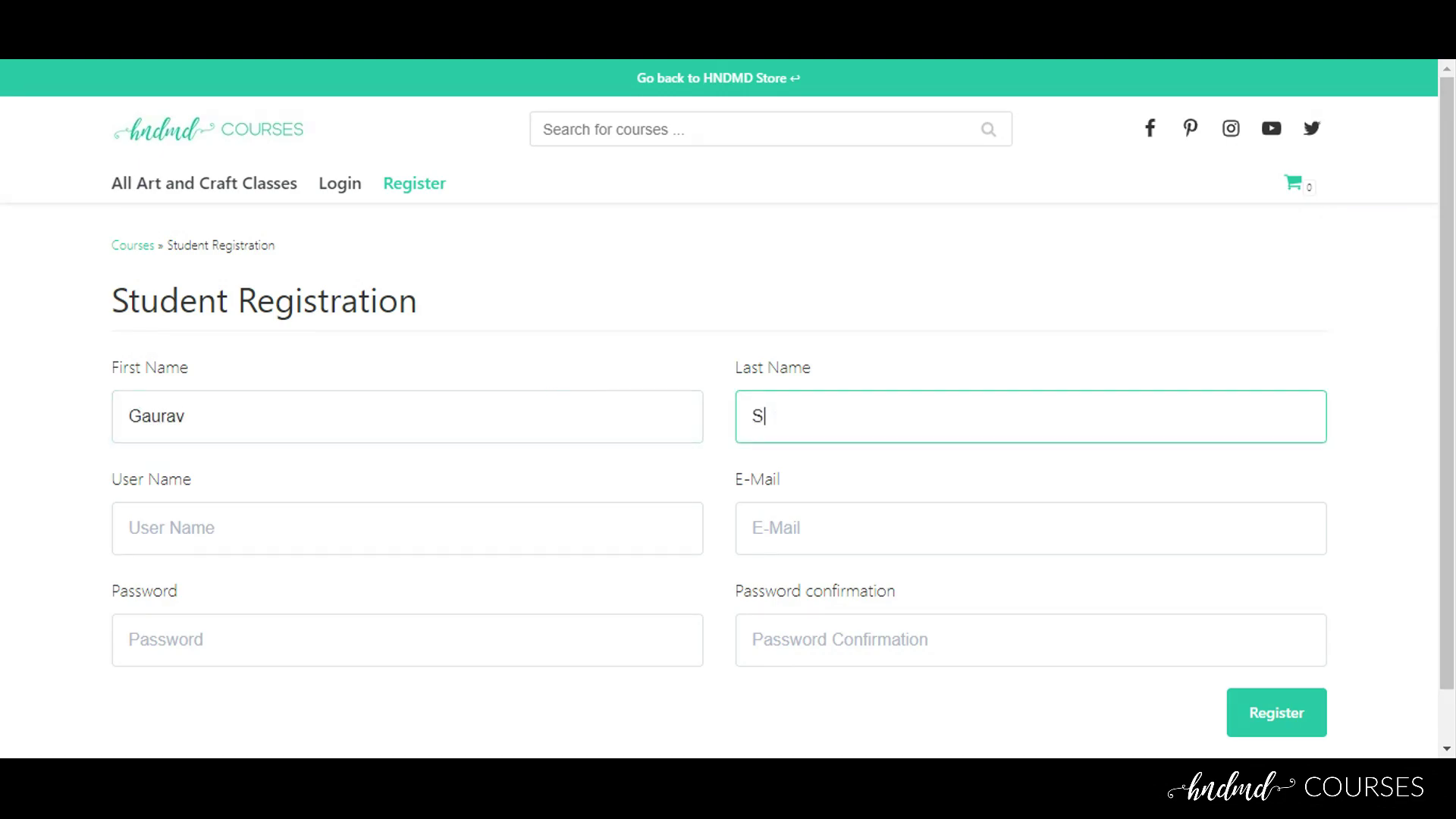
Fill in the student's username and e-mail address, then submit the registration
key(Tab)
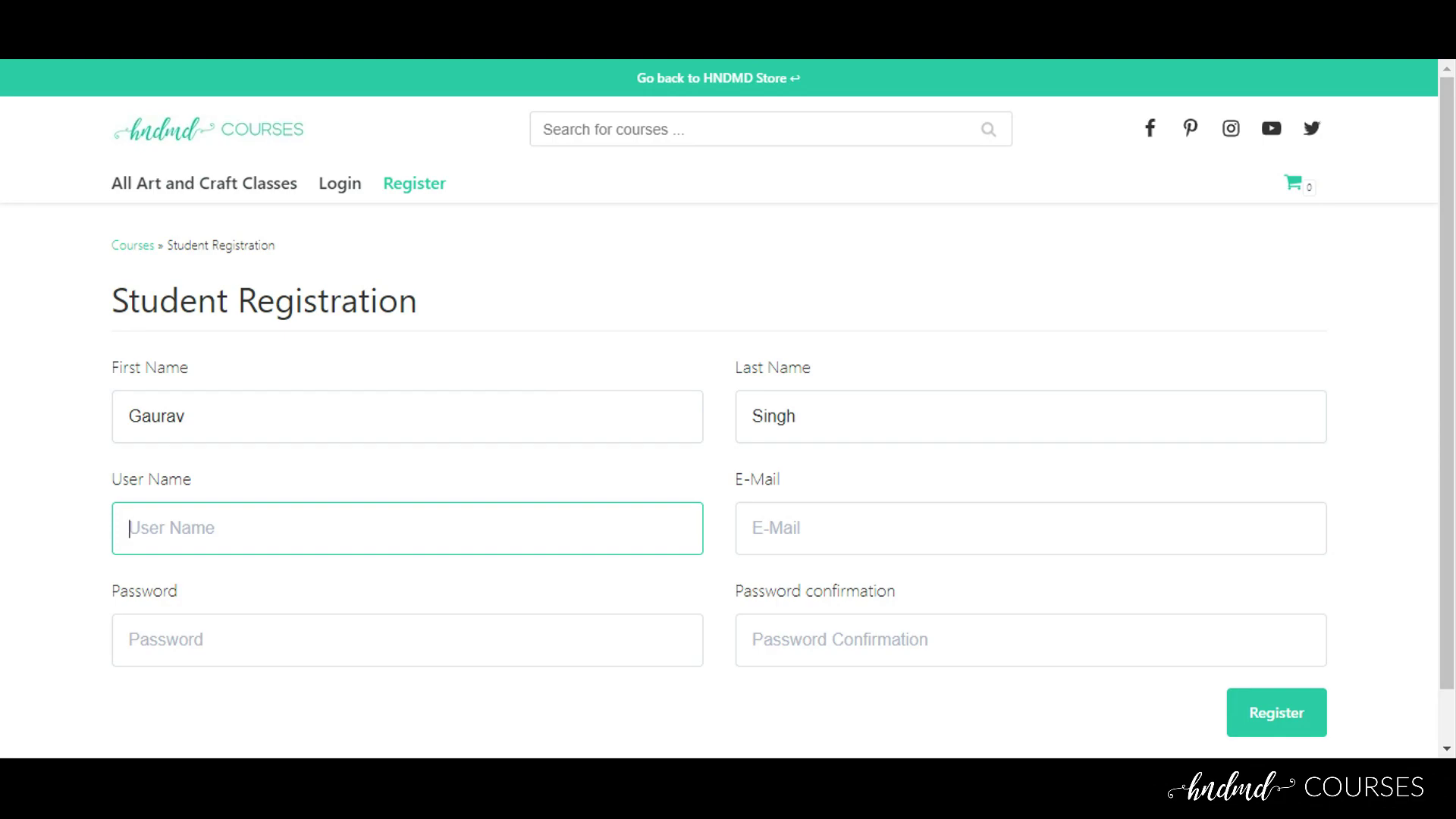
key(Tab)
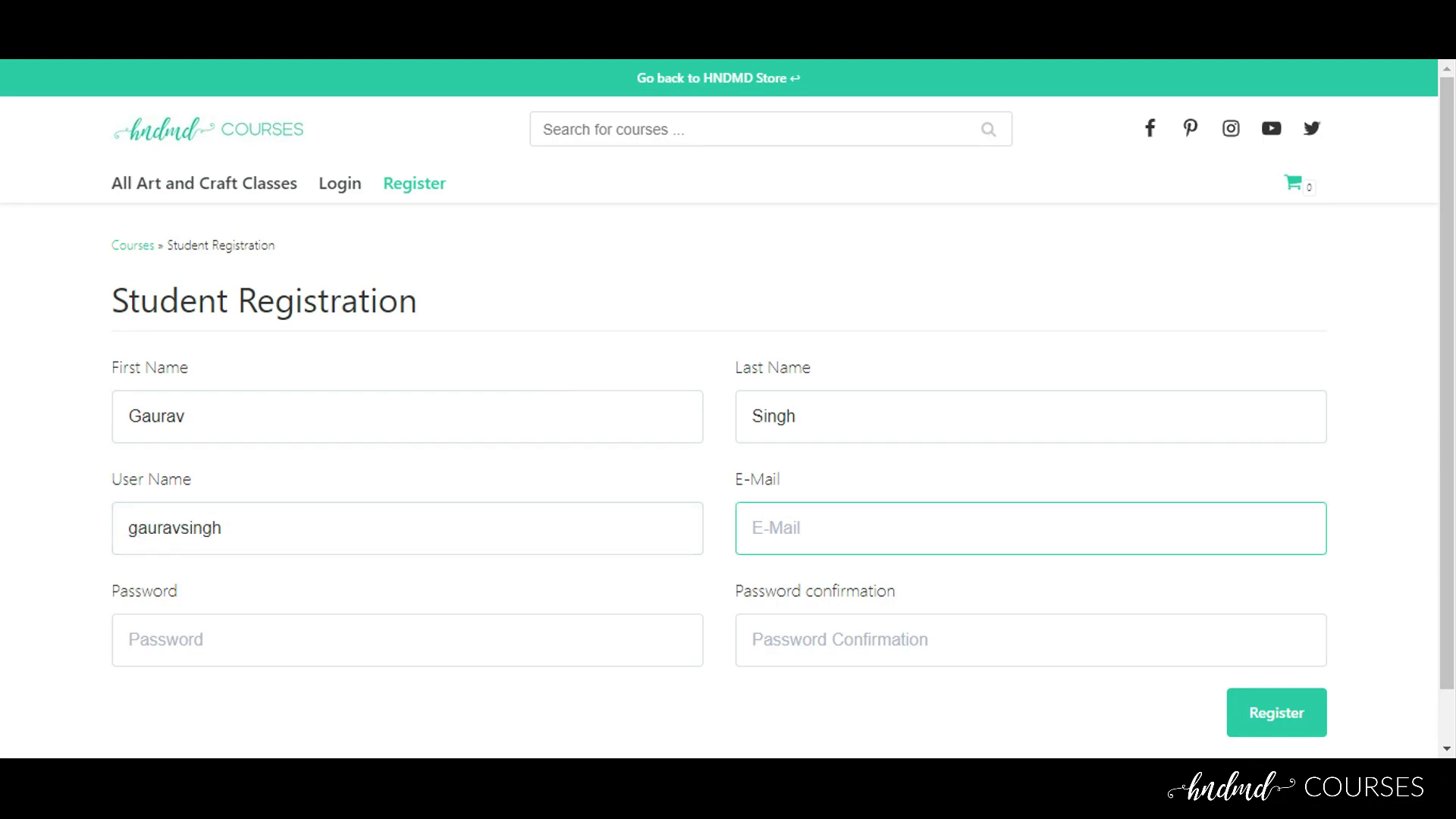
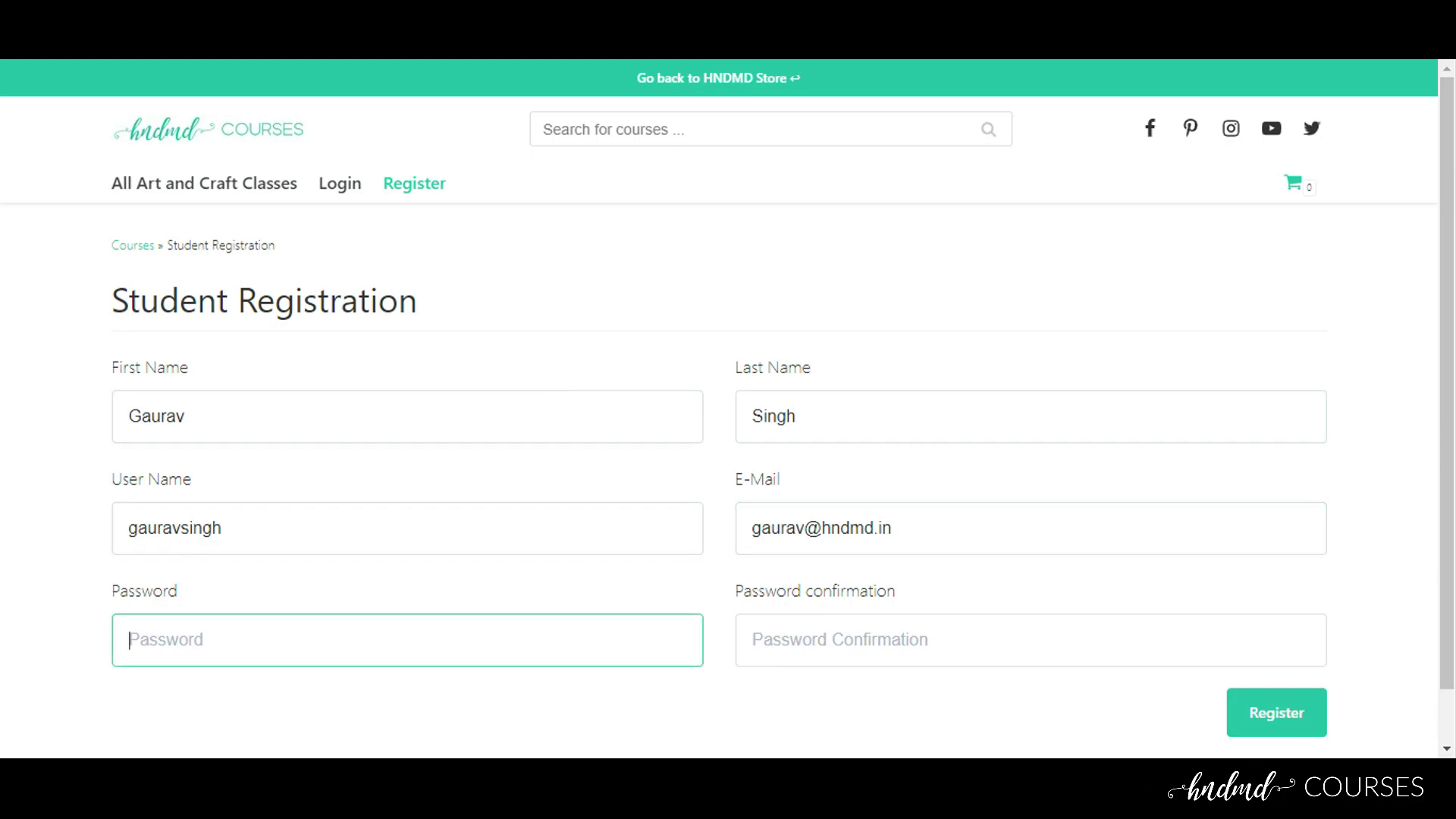
text(112)
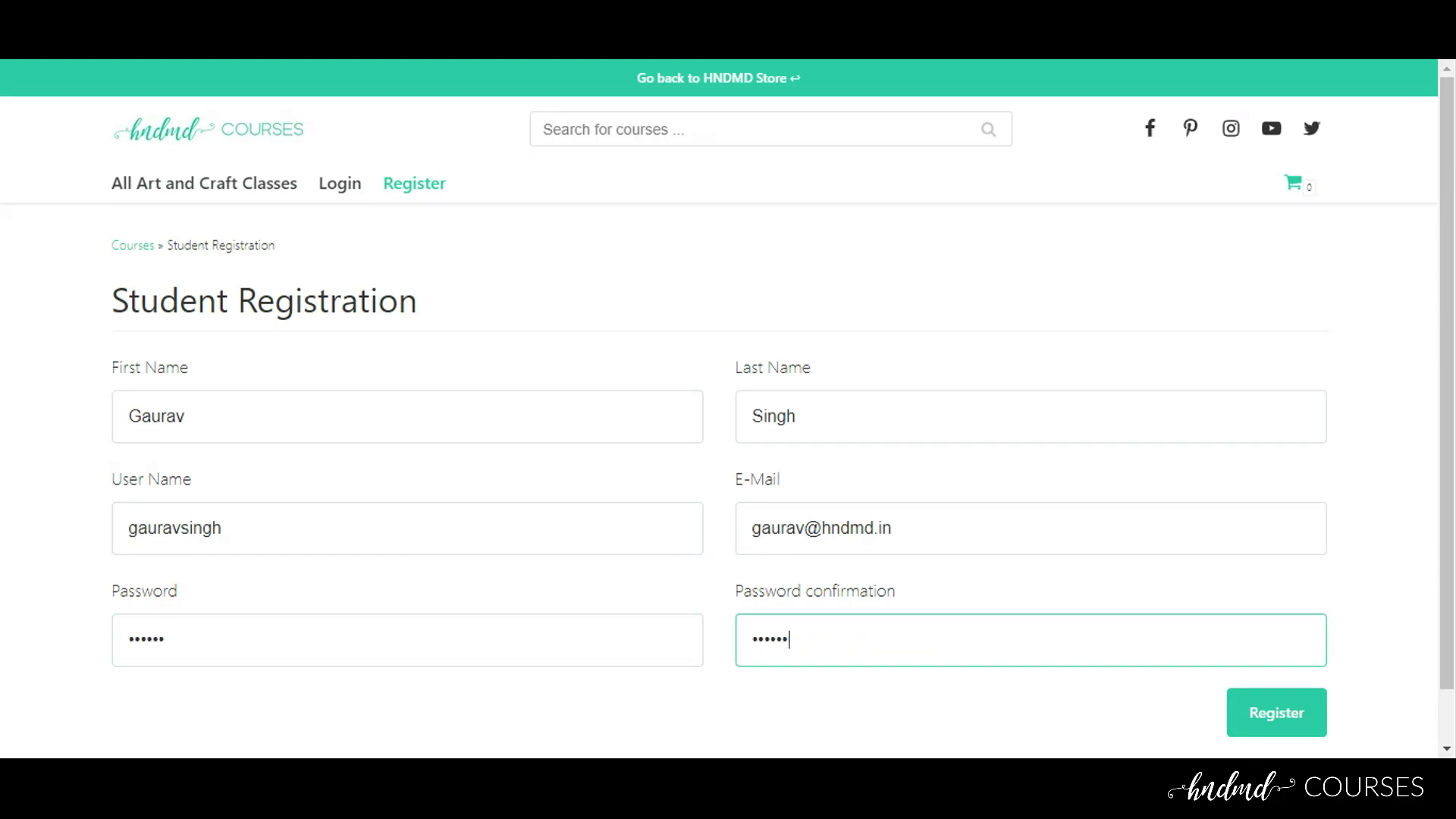
click(1274, 727)
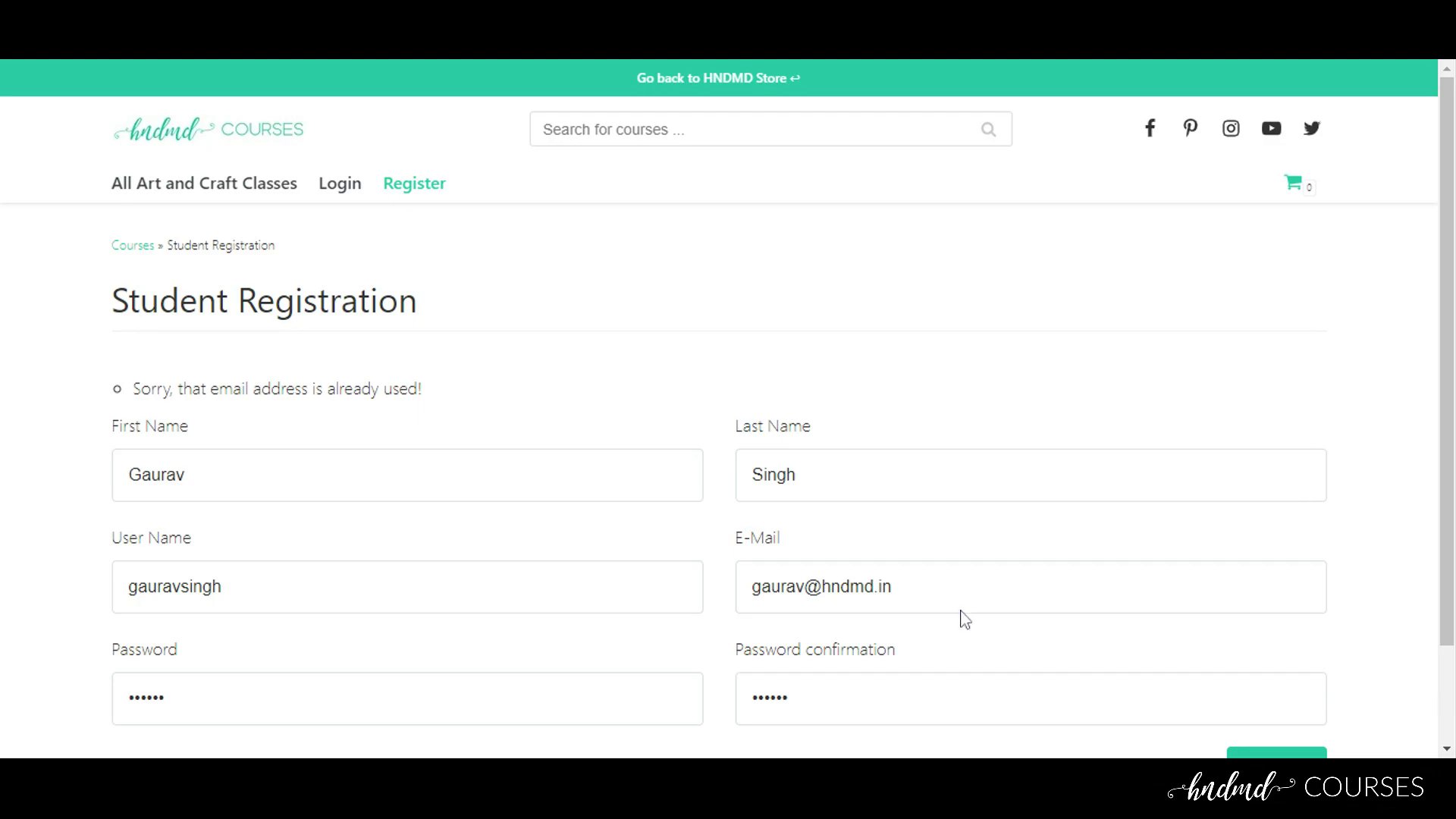
Edit the e-mail's name part to make a new address and resubmit the registration
double_click(805, 586)
click(804, 586)
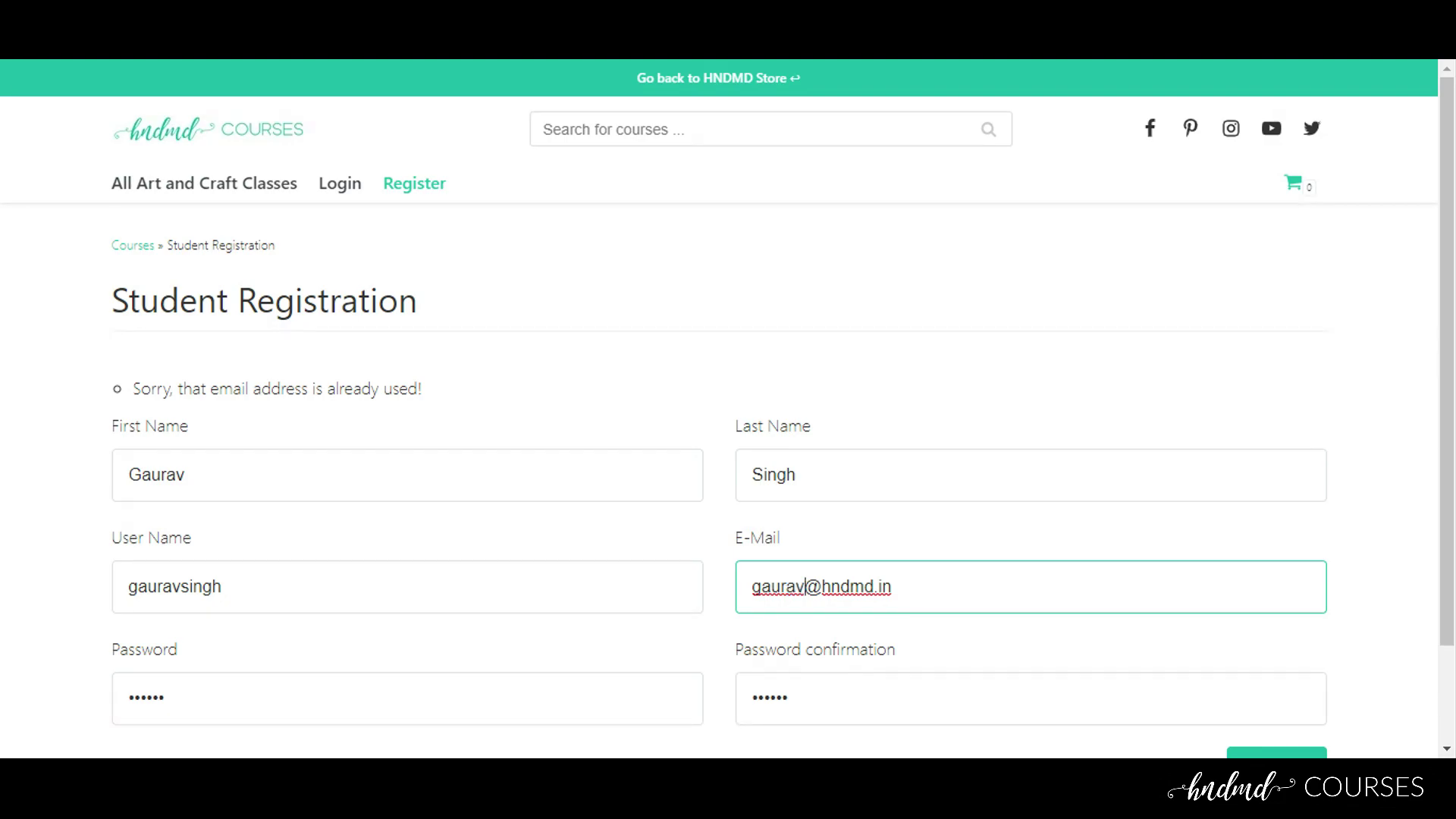
text(singh)
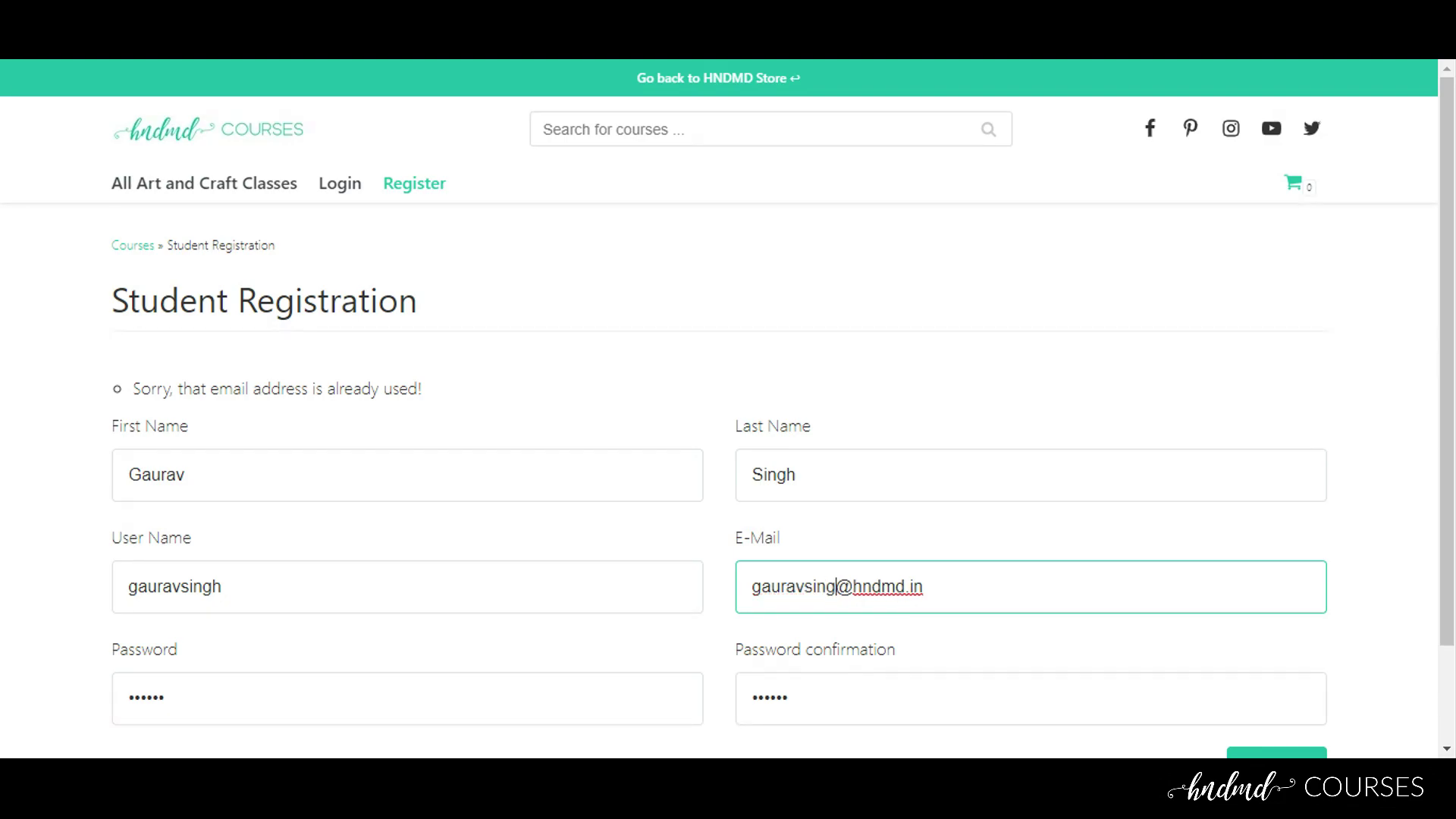
scroll(1052, 563, down, 2)
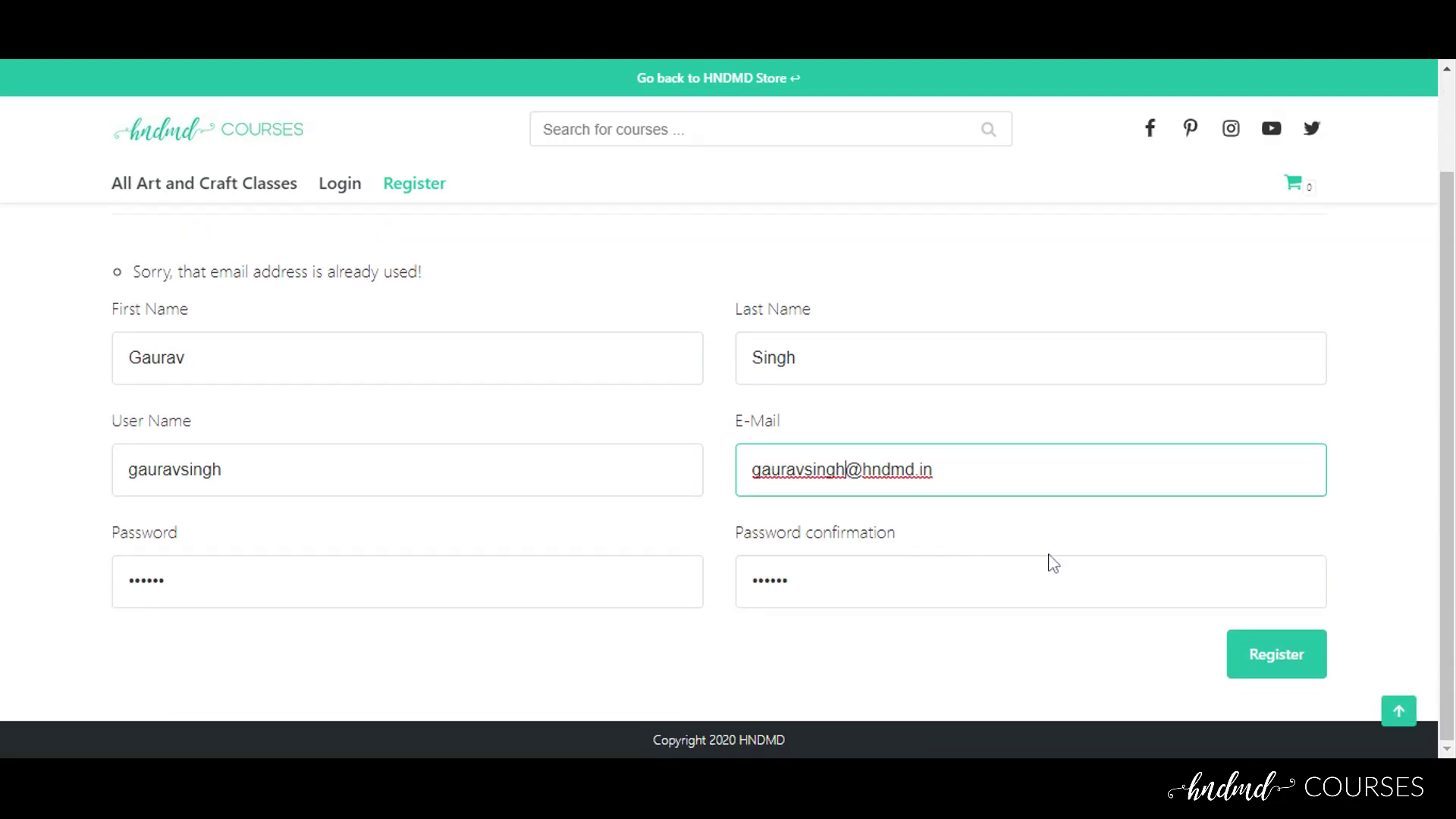
click(1287, 665)
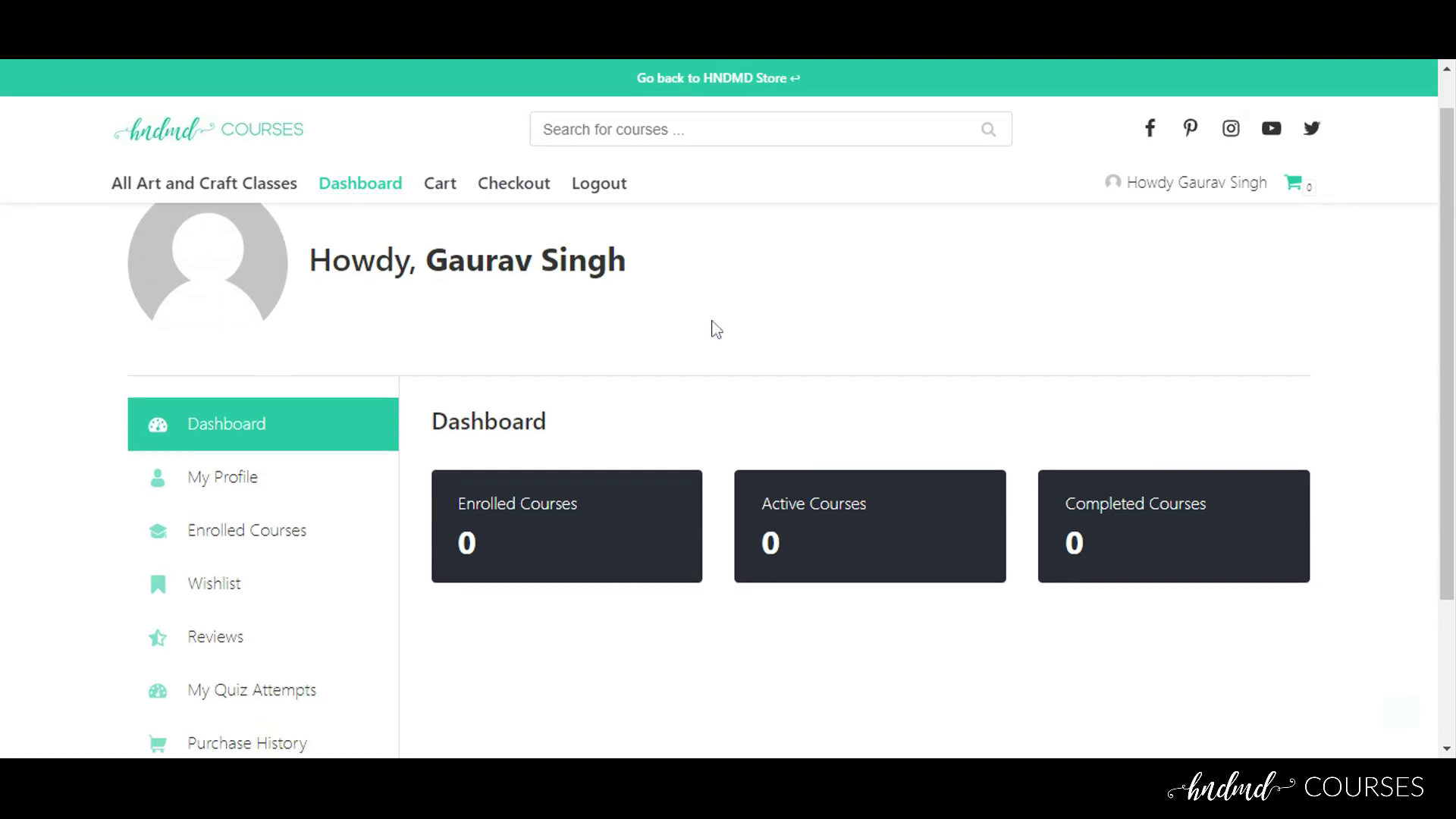
Scroll the new dashboard showing zero courses, then open My Profile
scroll(711, 324, down, 3)
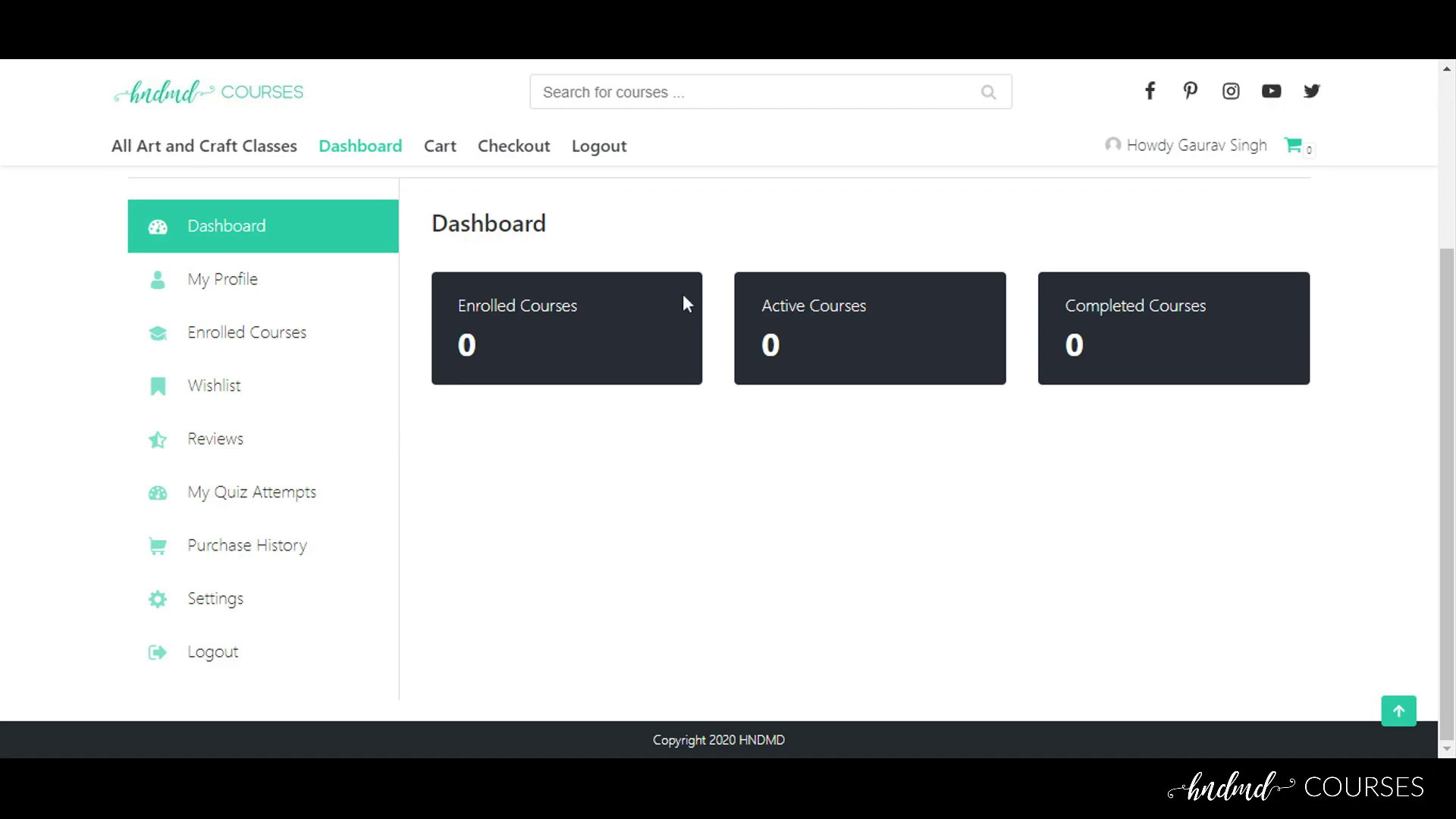
click(293, 303)
Open Settings and review the Profile form's name, phone, bio, photo and social URL fields
scroll(595, 417, down, 3)
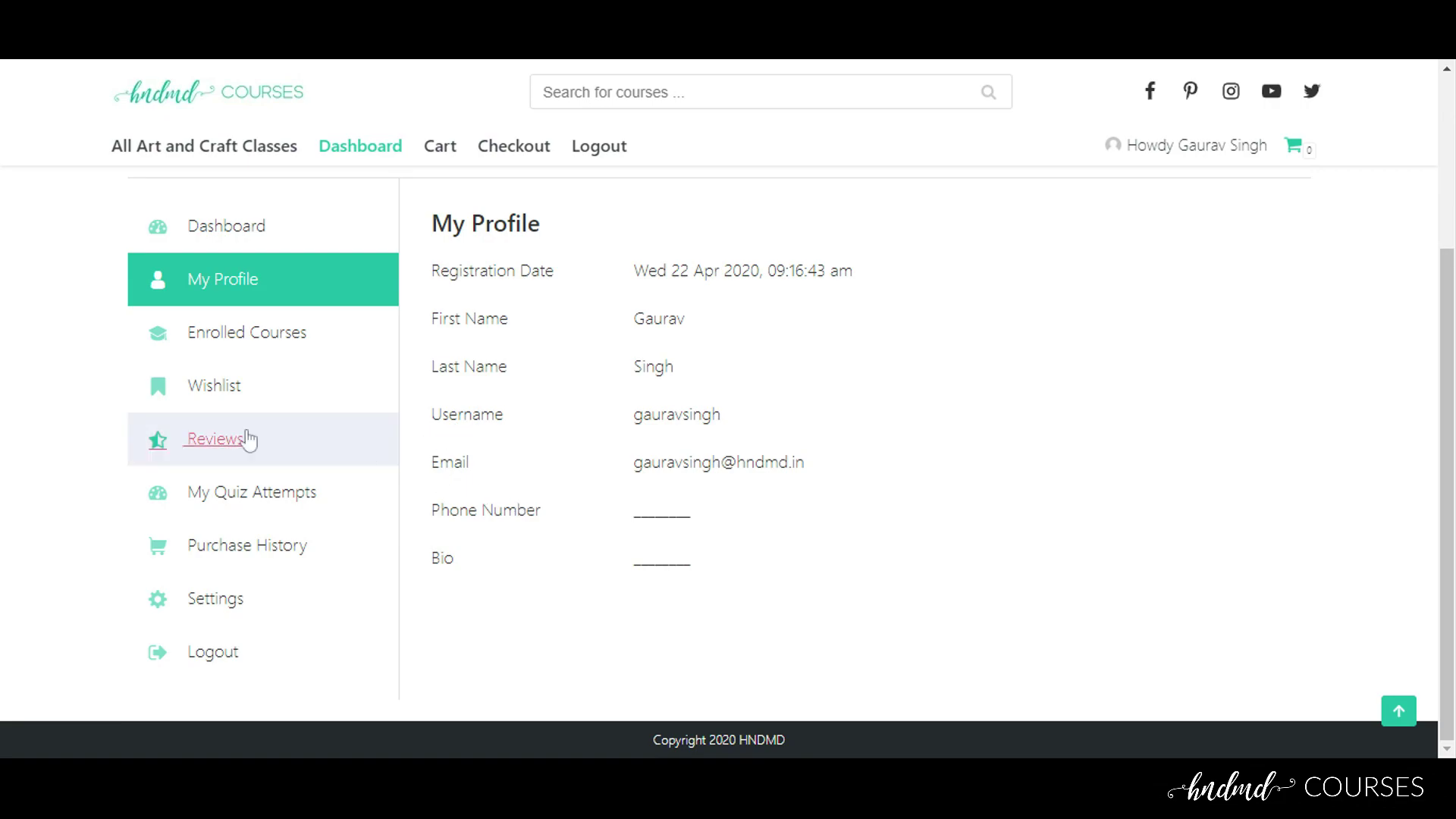
click(226, 605)
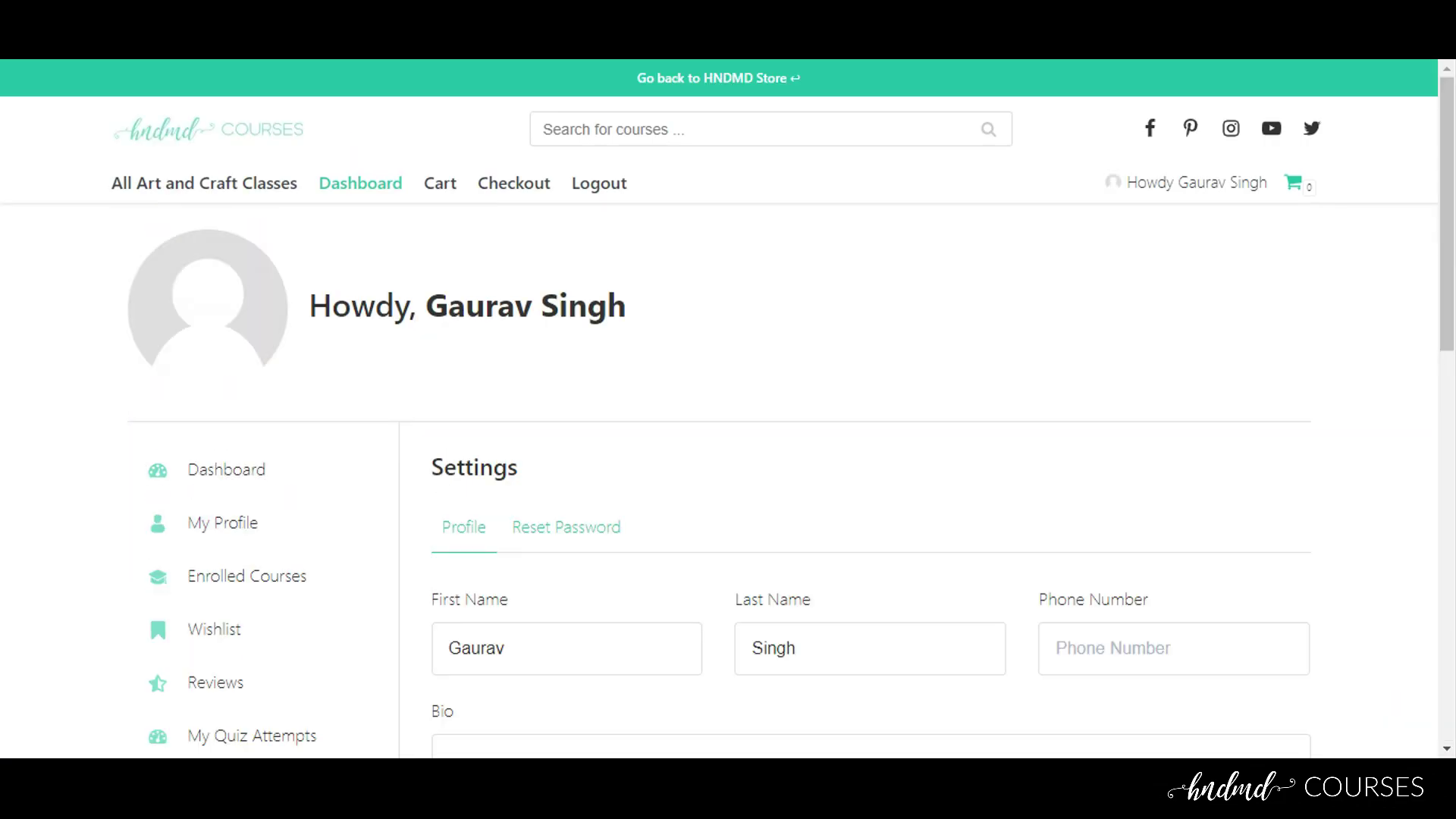
scroll(501, 478, down, 5)
scroll(521, 433, down, 5)
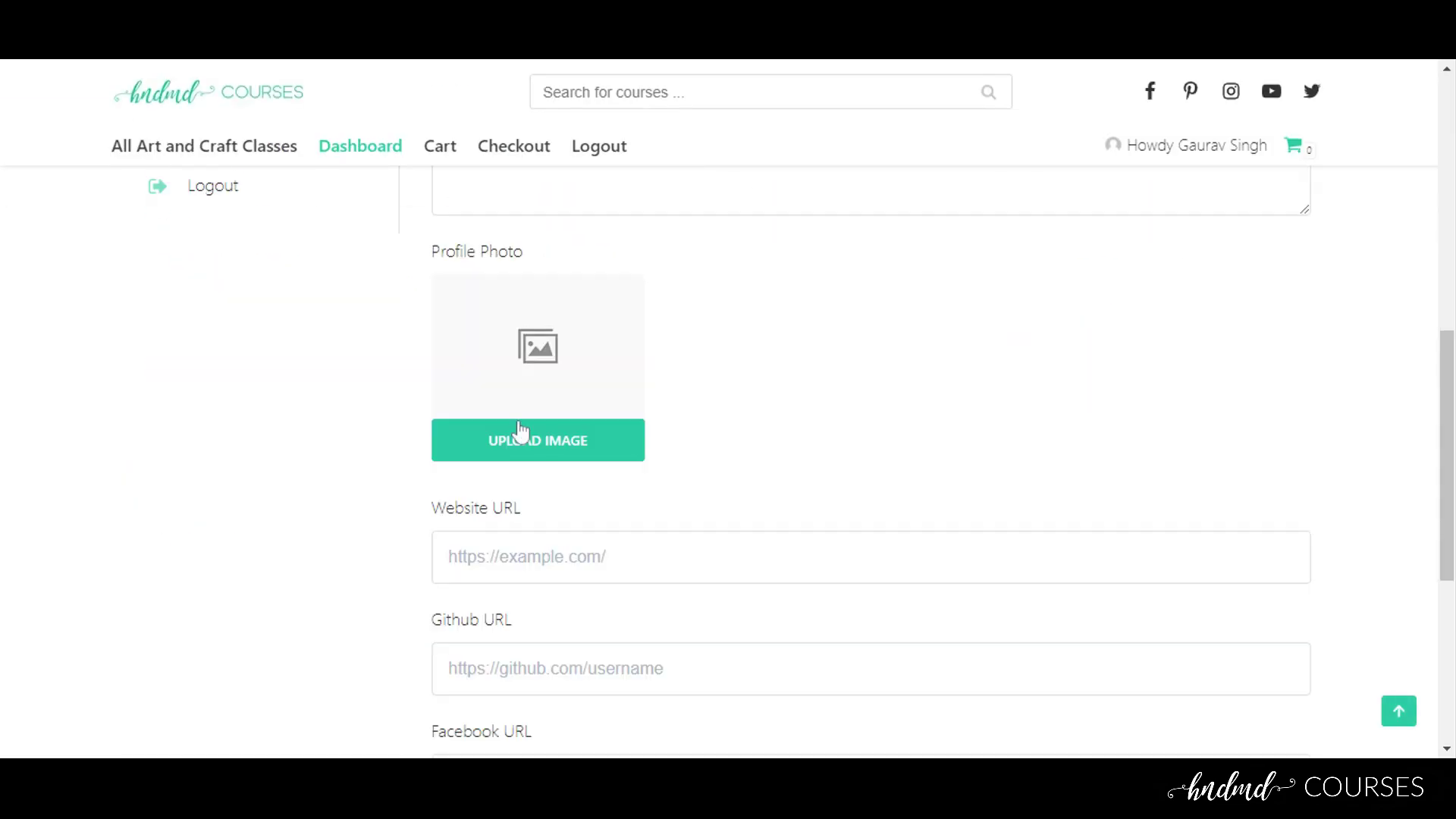
scroll(520, 438, down, 1)
scroll(521, 438, down, 5)
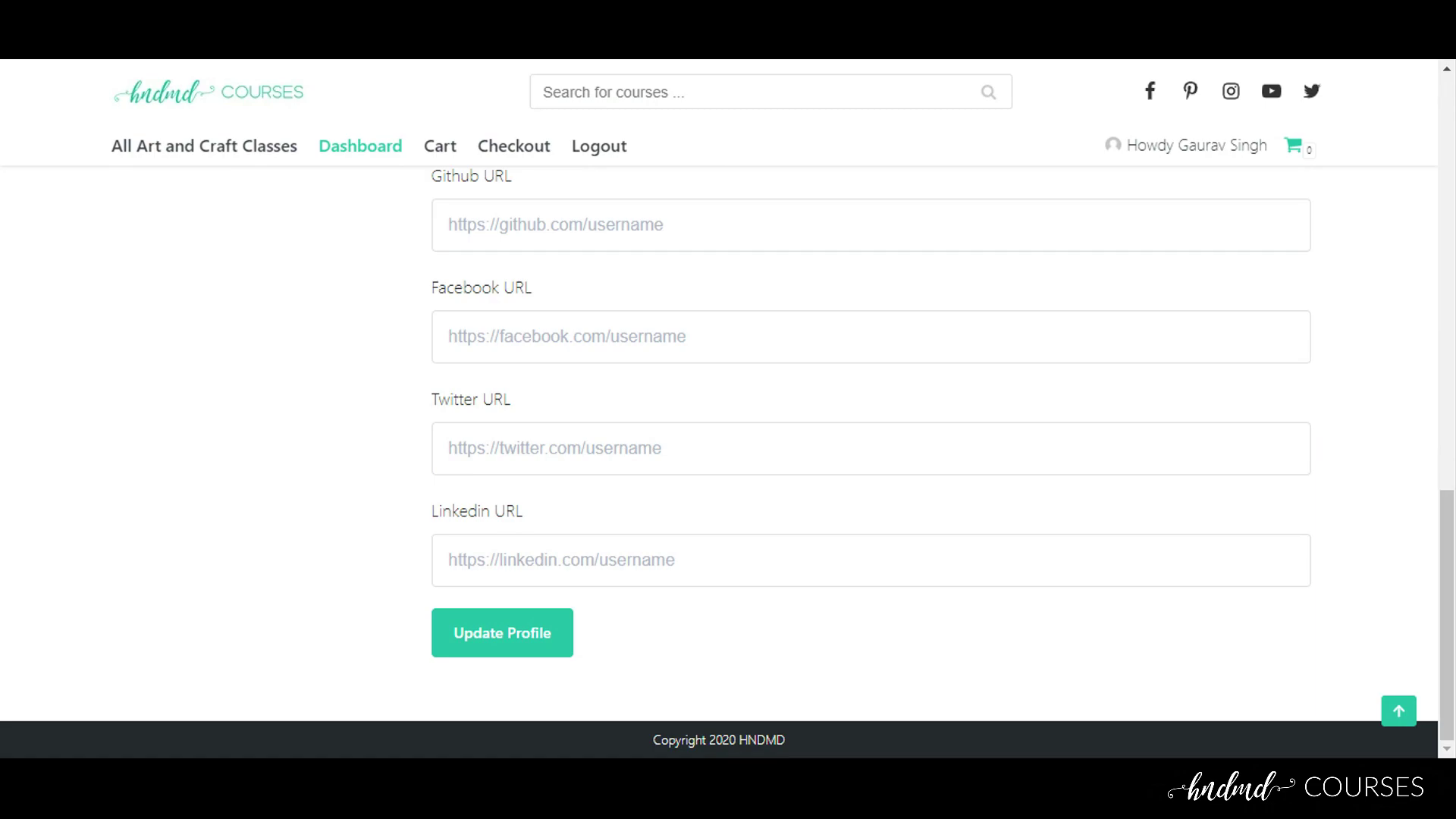
scroll(266, 440, up, 10)
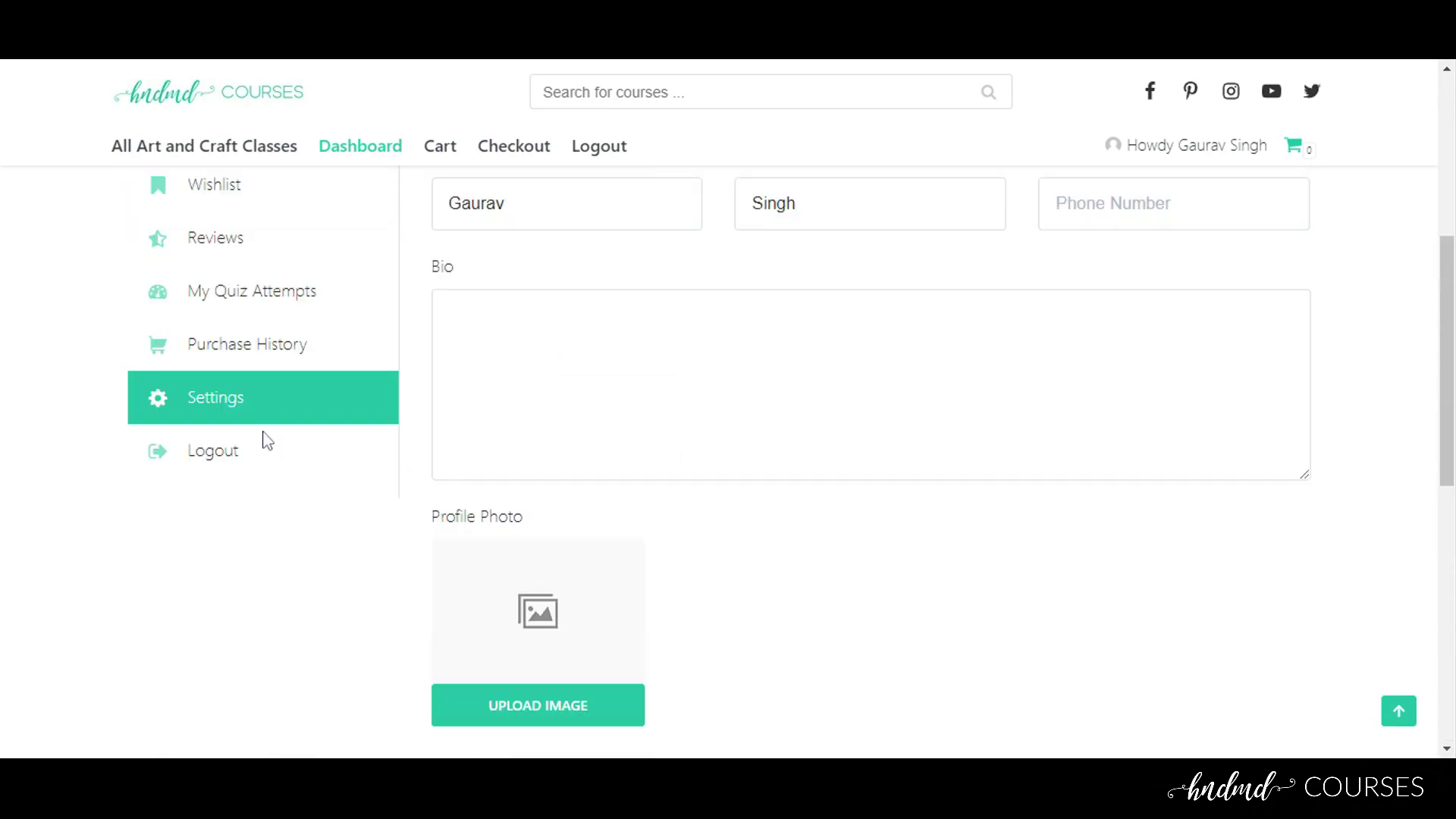
scroll(325, 392, up, 5)
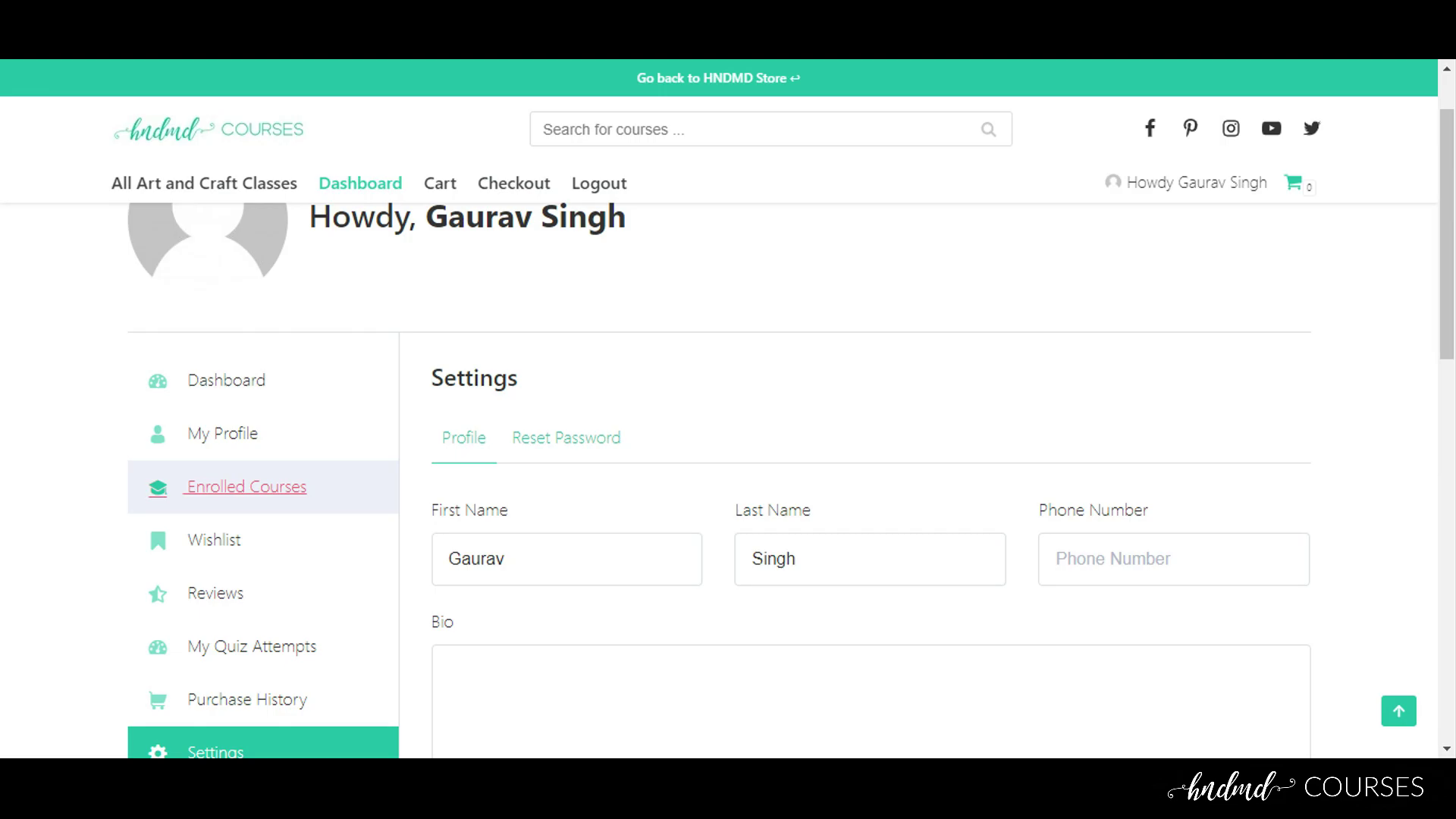
click(246, 486)
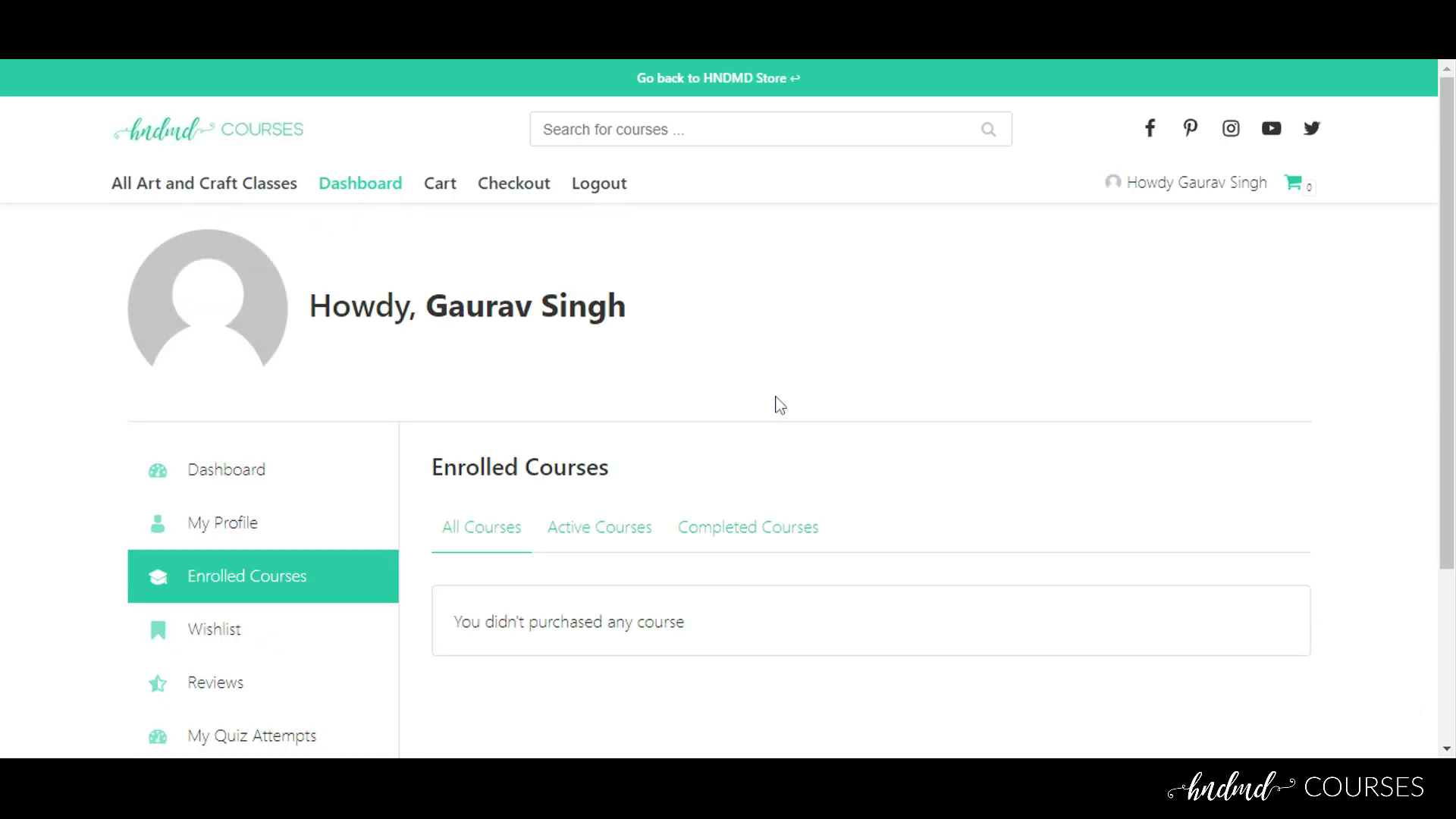
Scroll through the empty Enrolled Courses list, then go to All Art and Craft Classes
scroll(760, 425, down, 3)
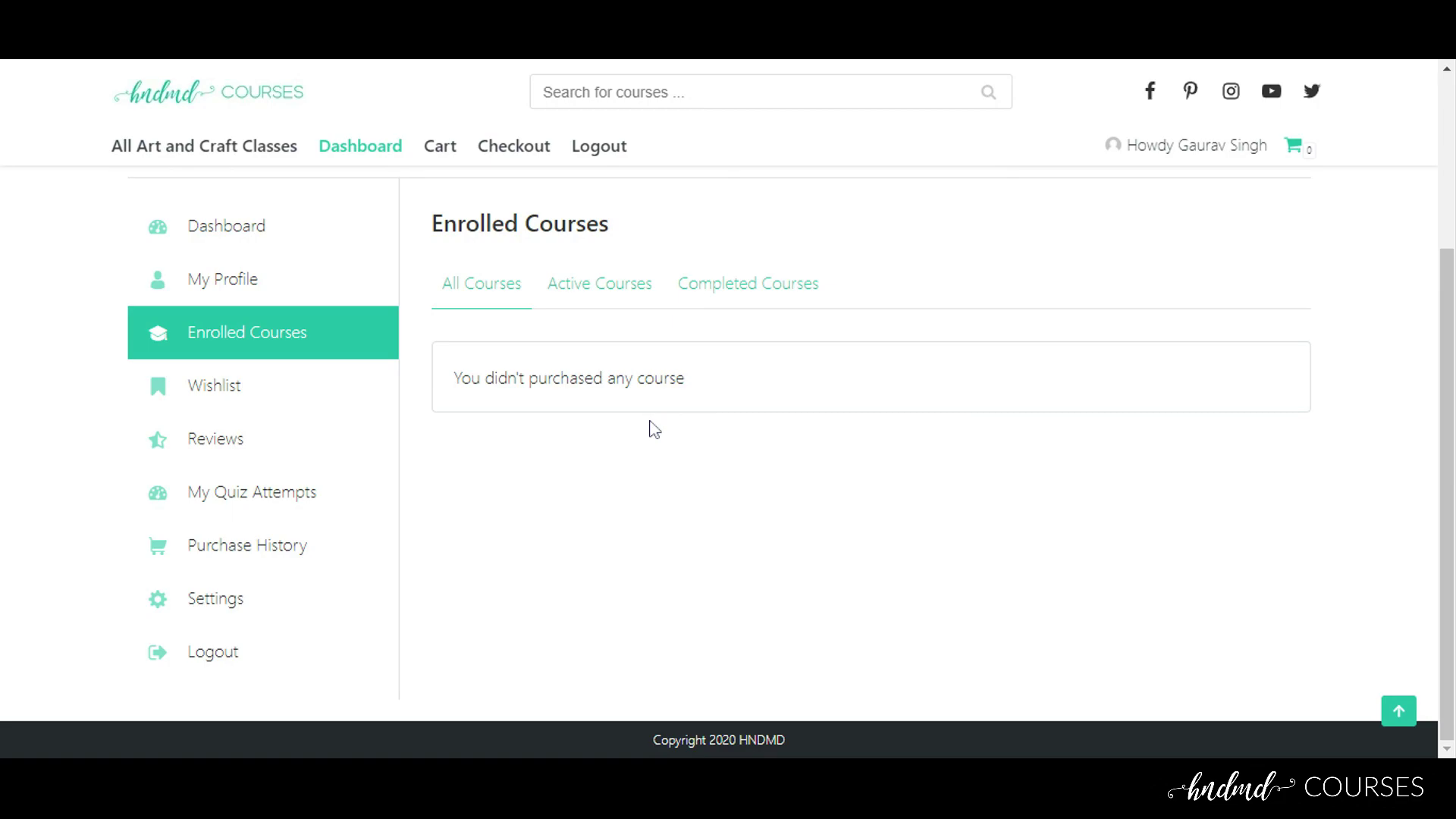
scroll(523, 403, up, 3)
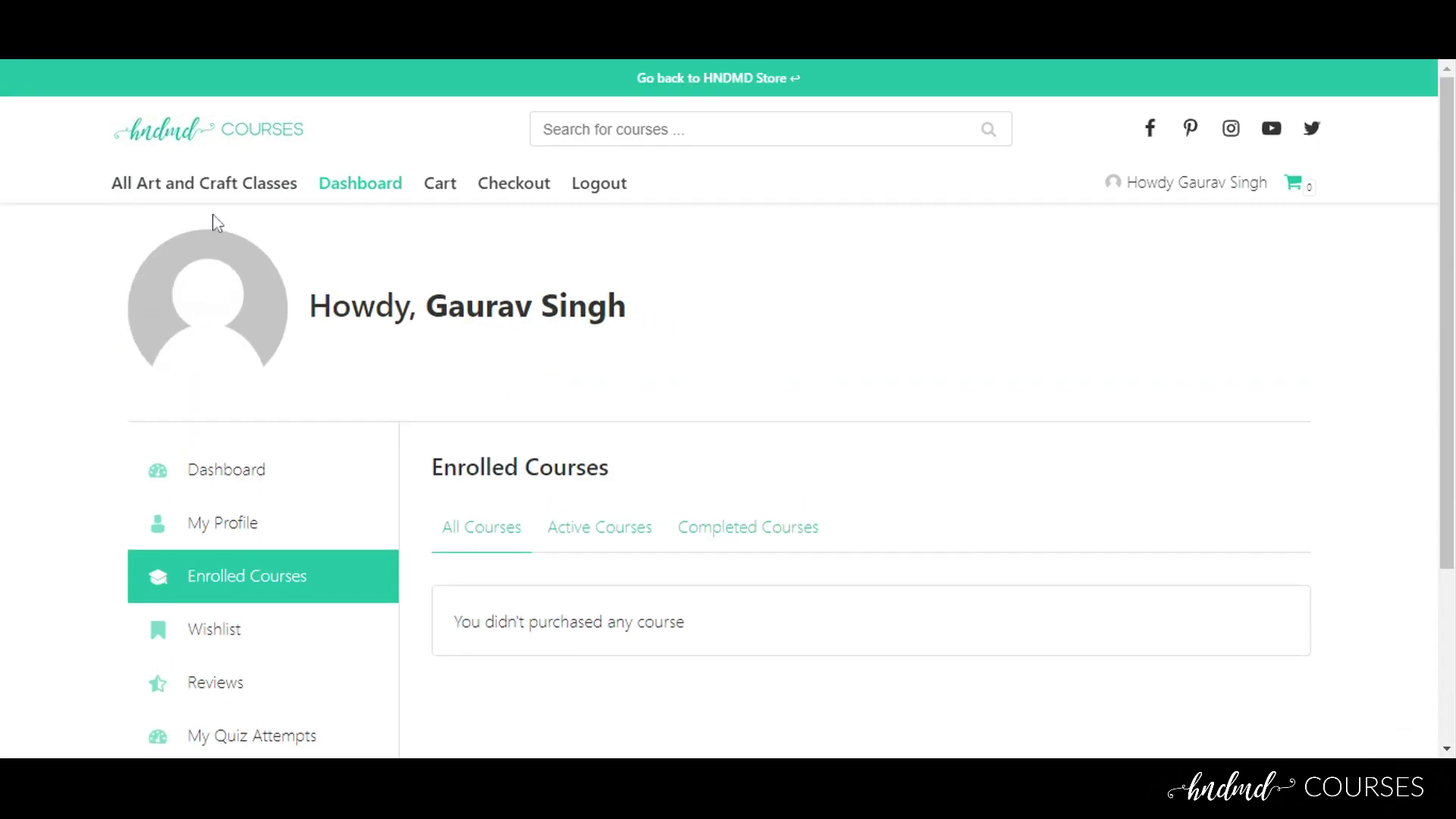
click(224, 193)
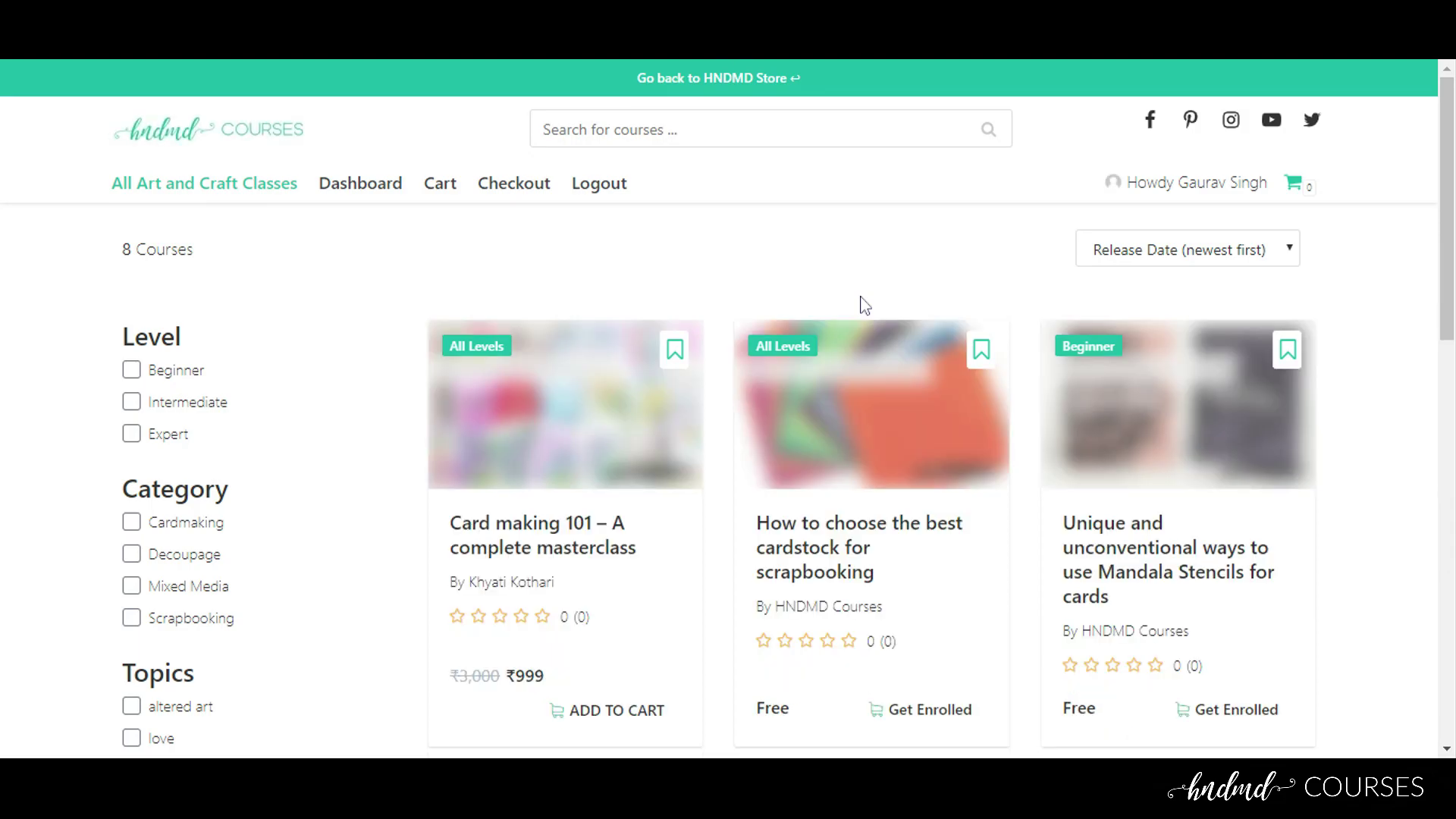
Browse the course cards and select the Card making course's ₹999 price
scroll(864, 306, down, 5)
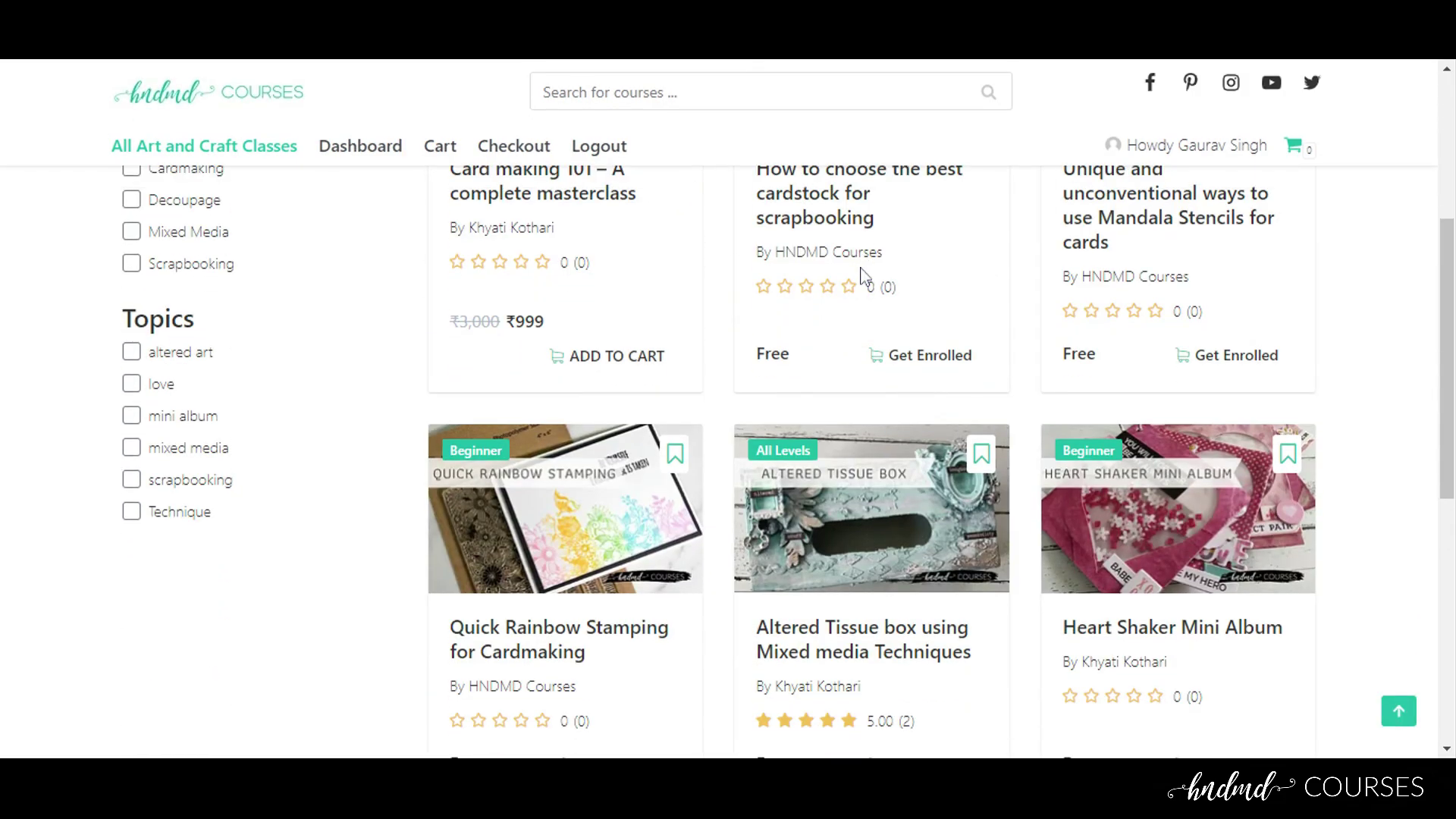
drag(1444, 318, 1420, 202)
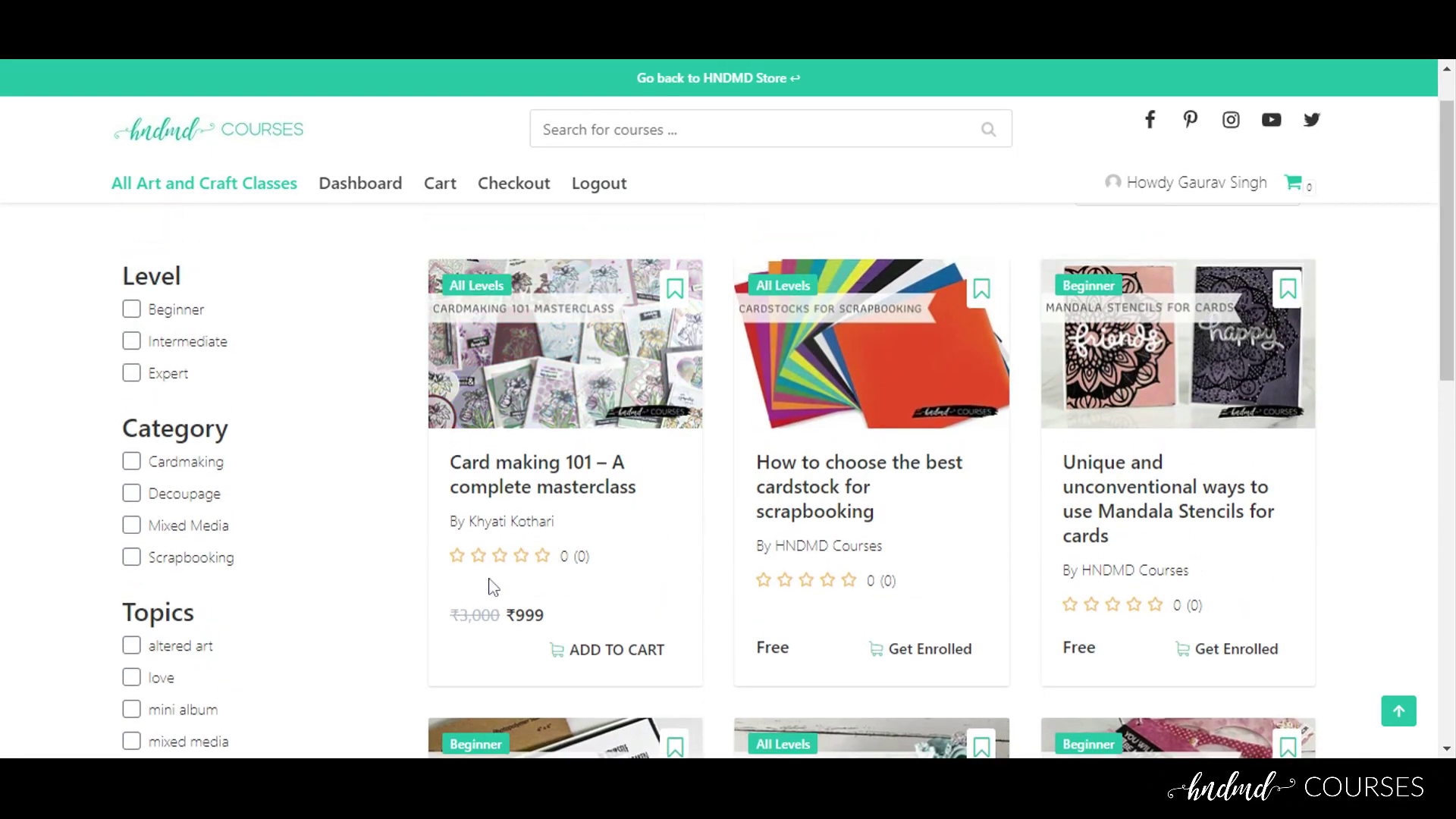
mouse_move(503, 614)
mouse_down()
mouse_move(455, 611)
mouse_move(448, 627)
mouse_move(525, 615)
mouse_up()
click(560, 611)
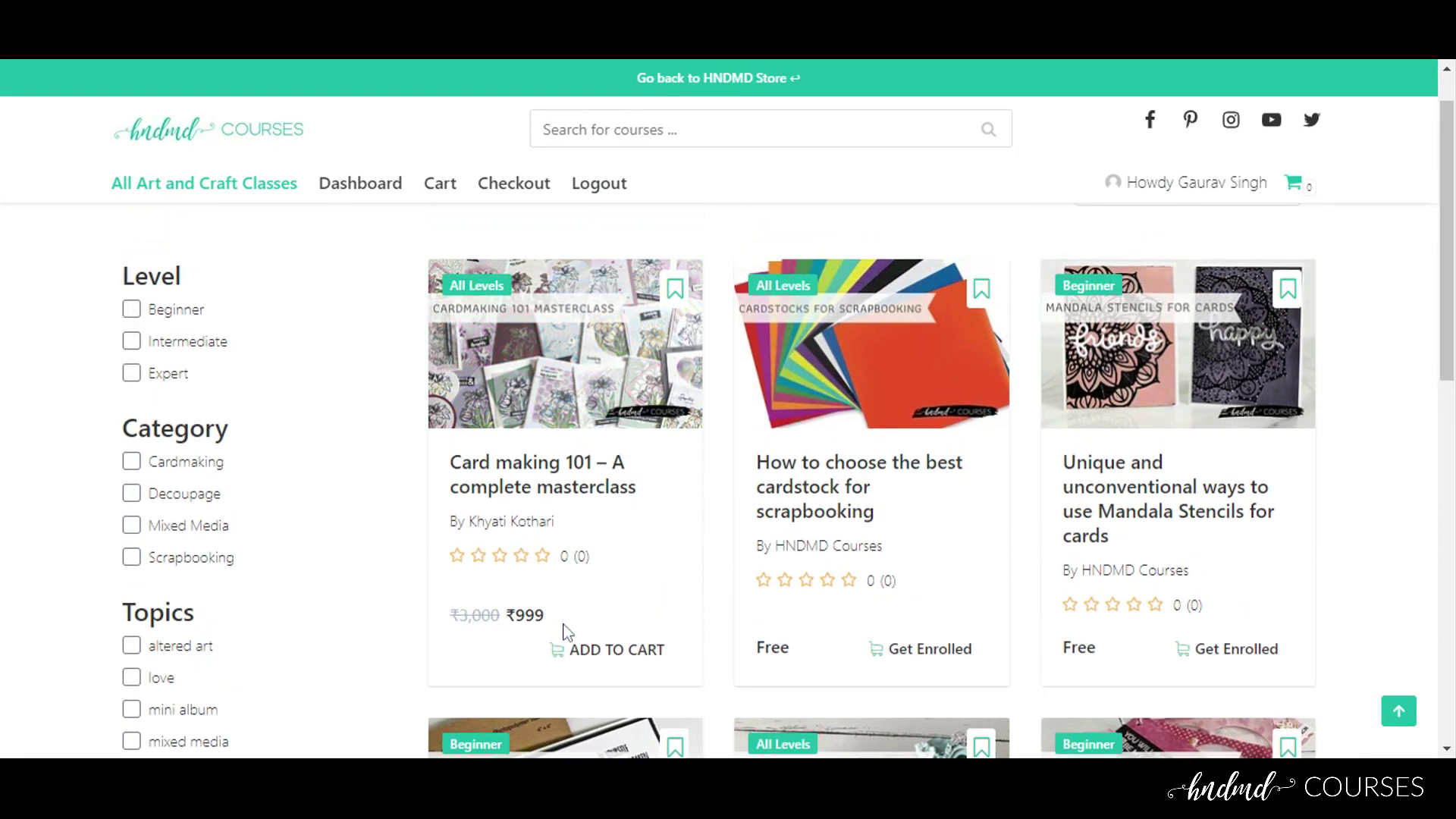
double_click(525, 615)
click(813, 611)
Open the free 'How to choose the best cardstock for scrapbooking' course page
scroll(989, 531, down, 5)
scroll(989, 531, up, 5)
drag(1443, 334, 1443, 399)
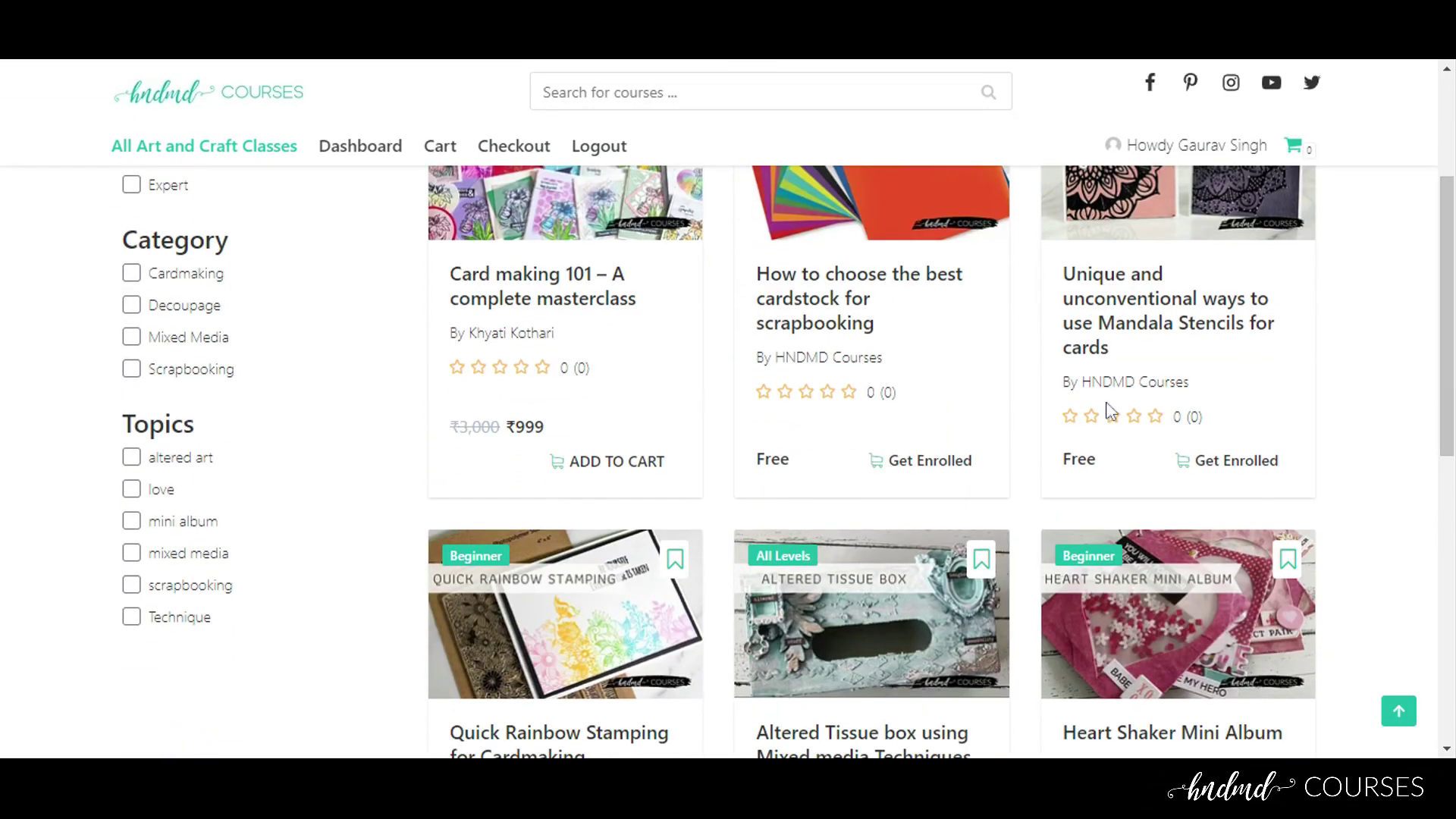
click(904, 473)
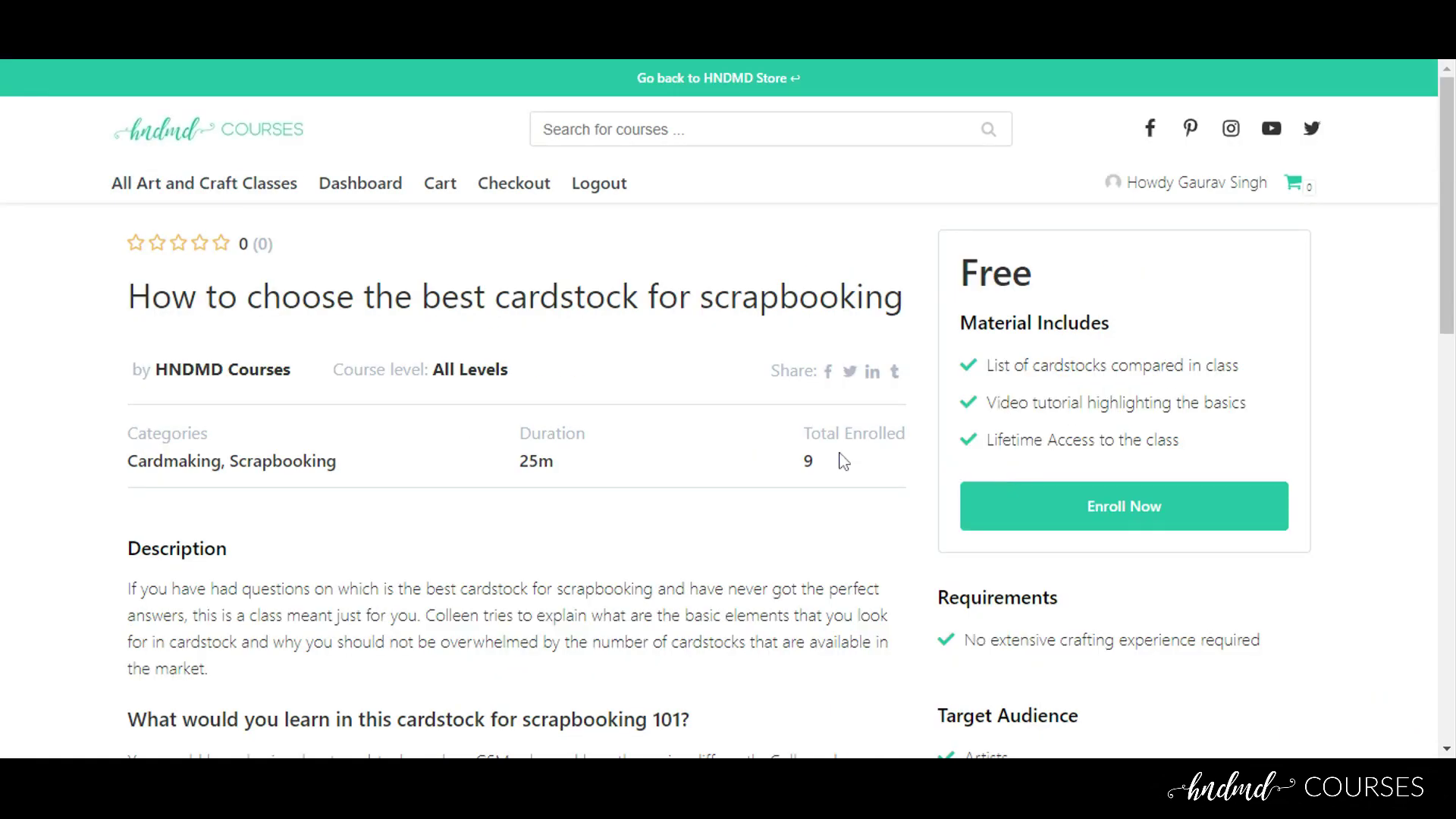
Review the cardstock course details, then enroll in the free course
scroll(603, 362, down, 3)
scroll(602, 363, up, 3)
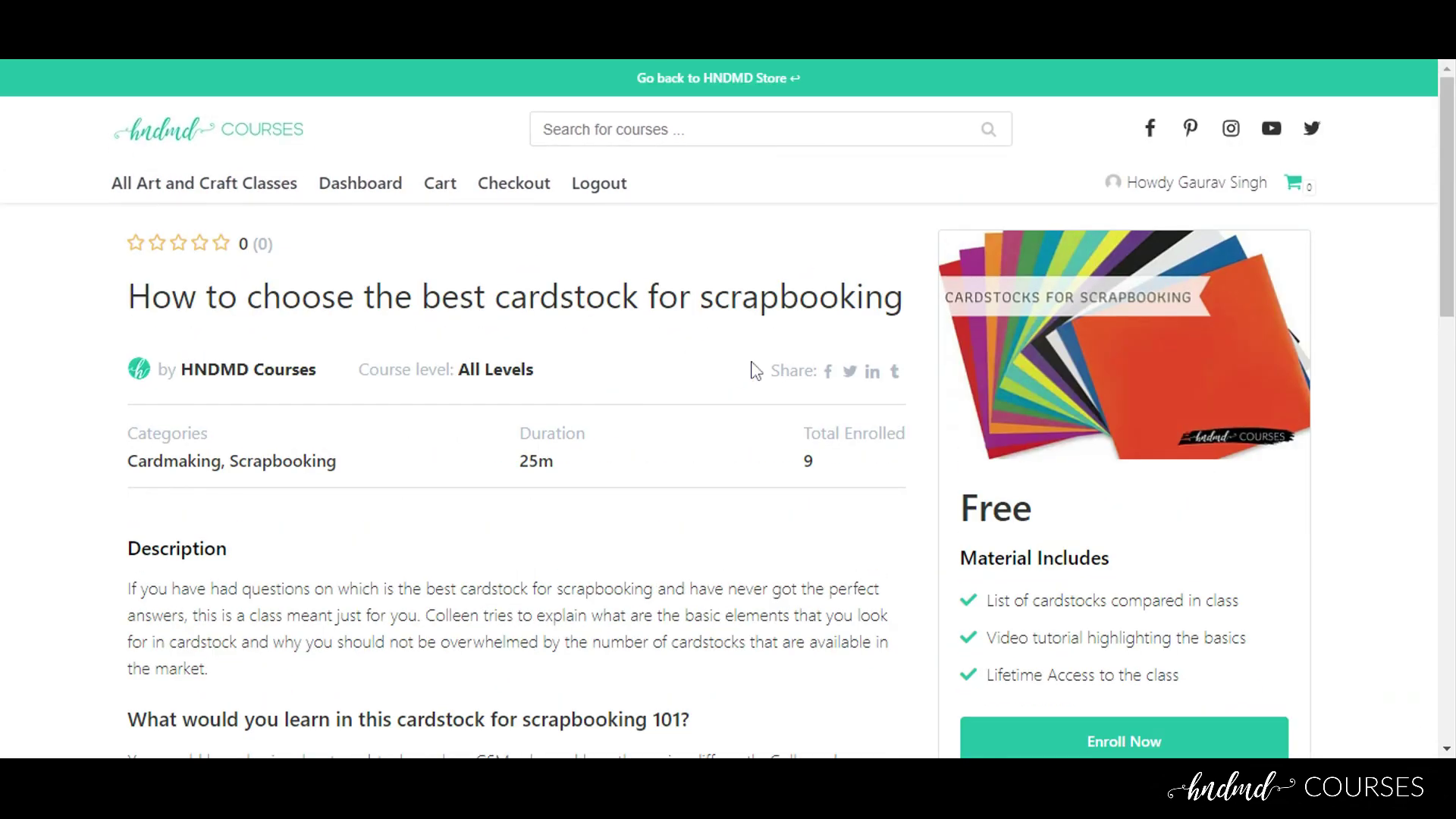
scroll(353, 358, down, 6)
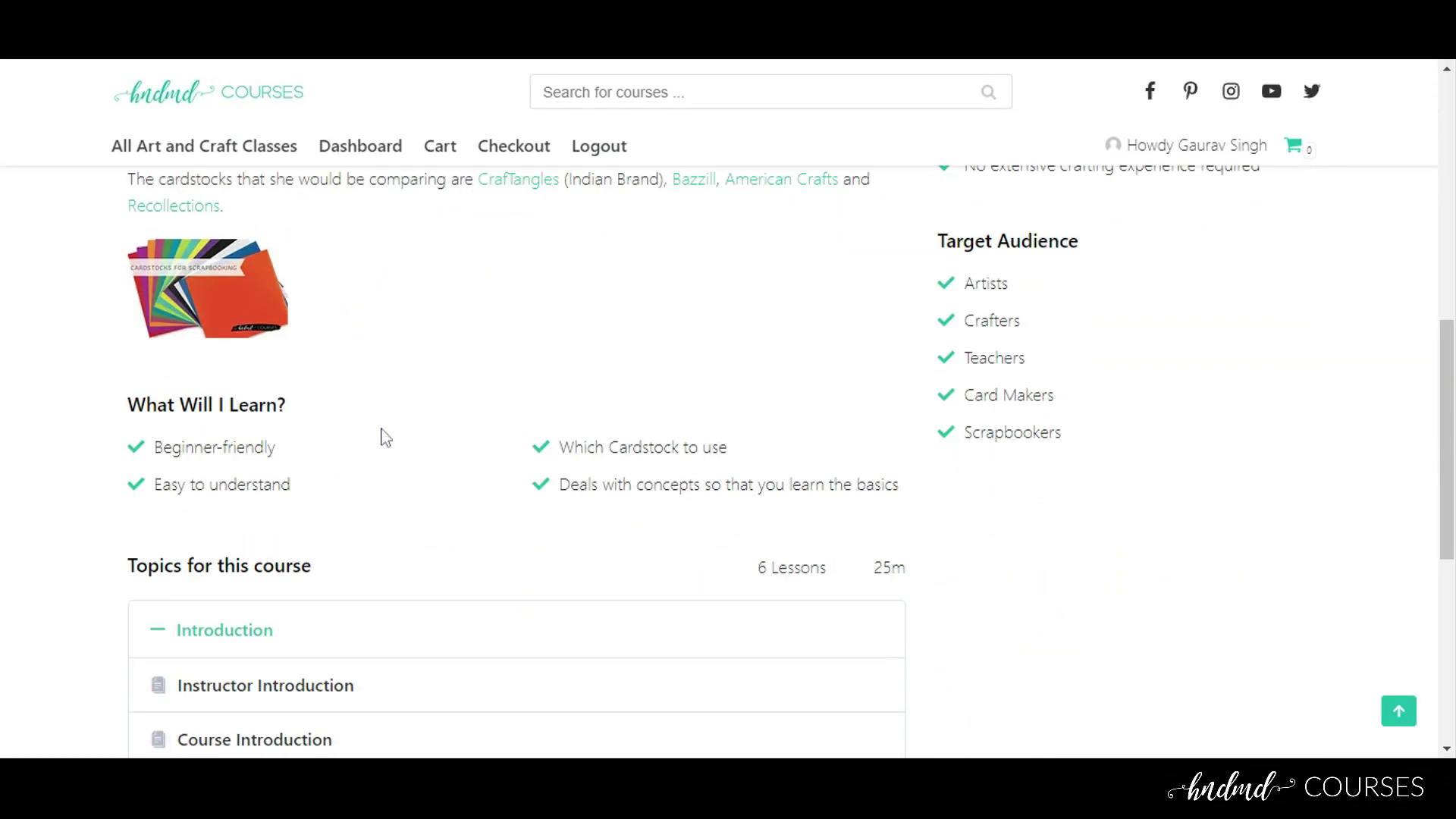
scroll(357, 523, down, 5)
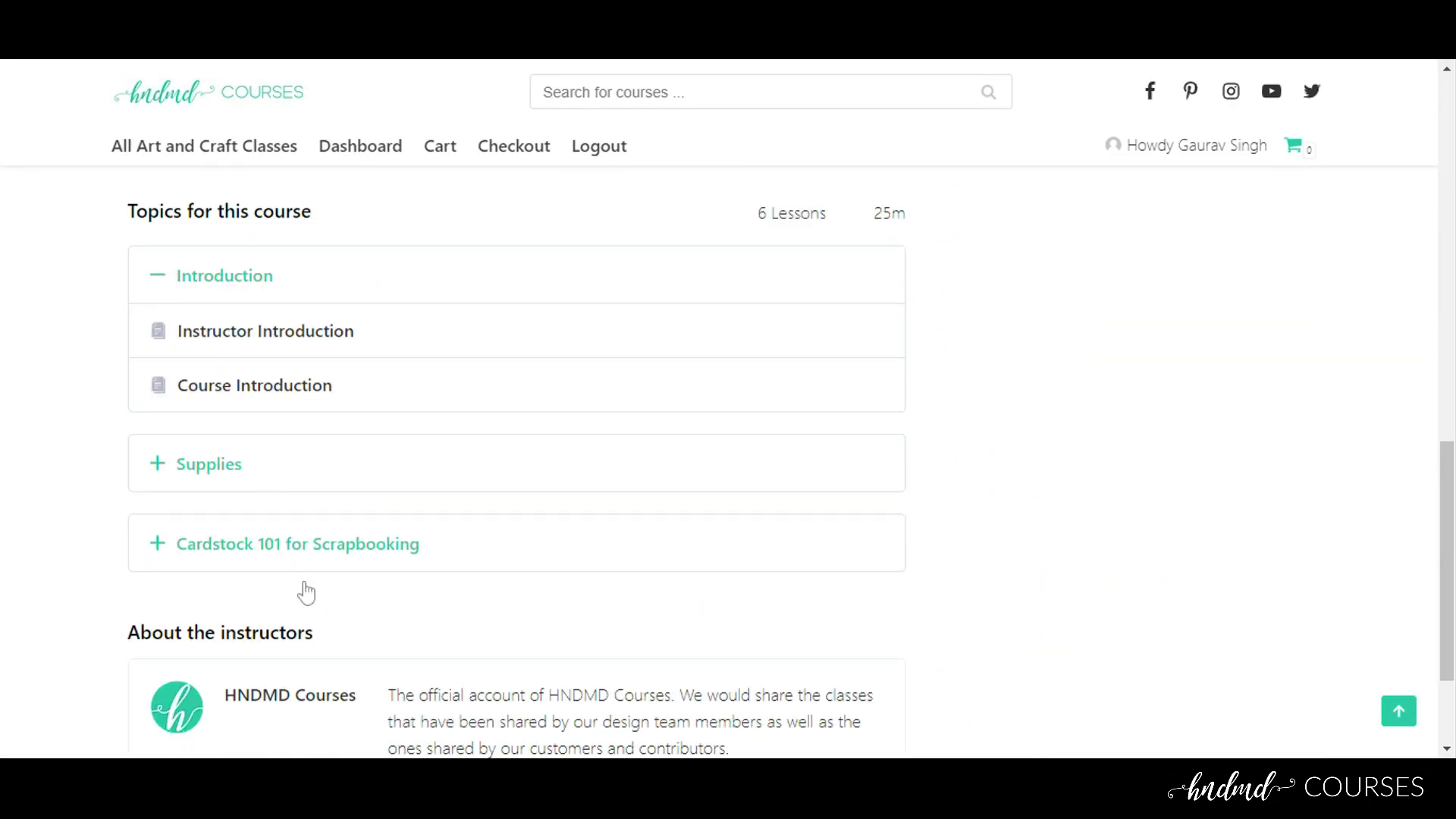
scroll(686, 461, up, 8)
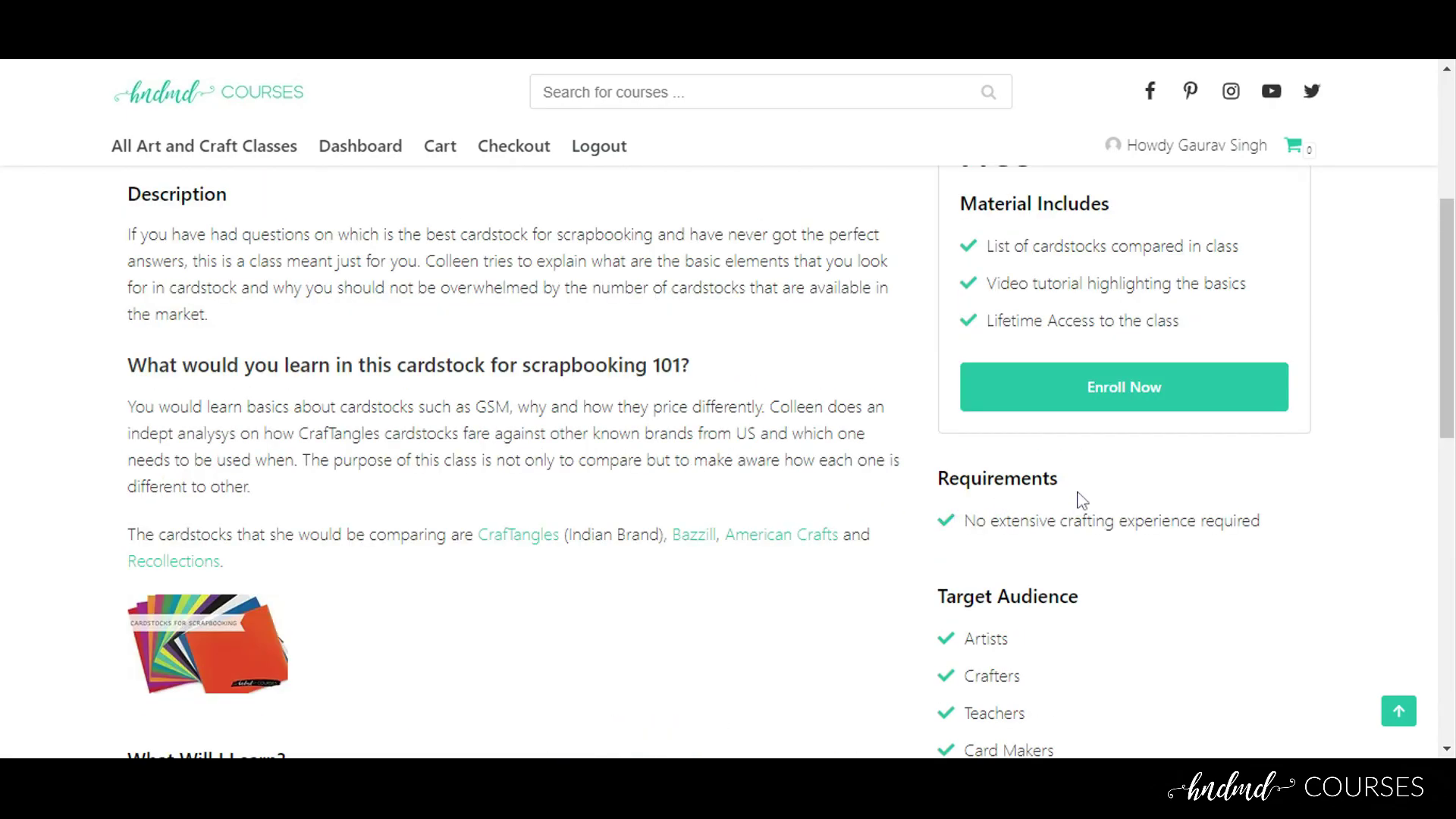
scroll(1076, 496, down, 5)
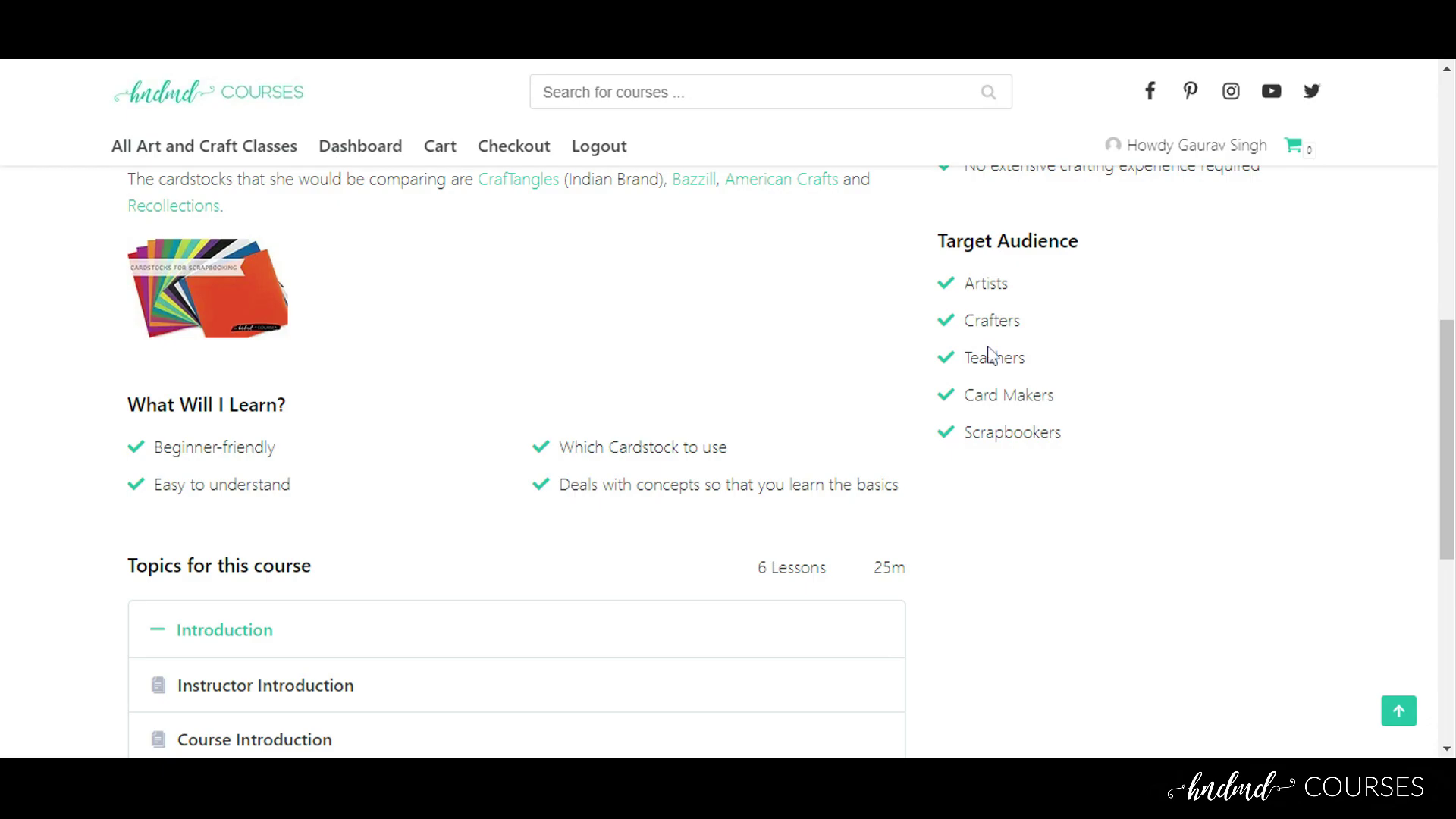
scroll(988, 384, up, 5)
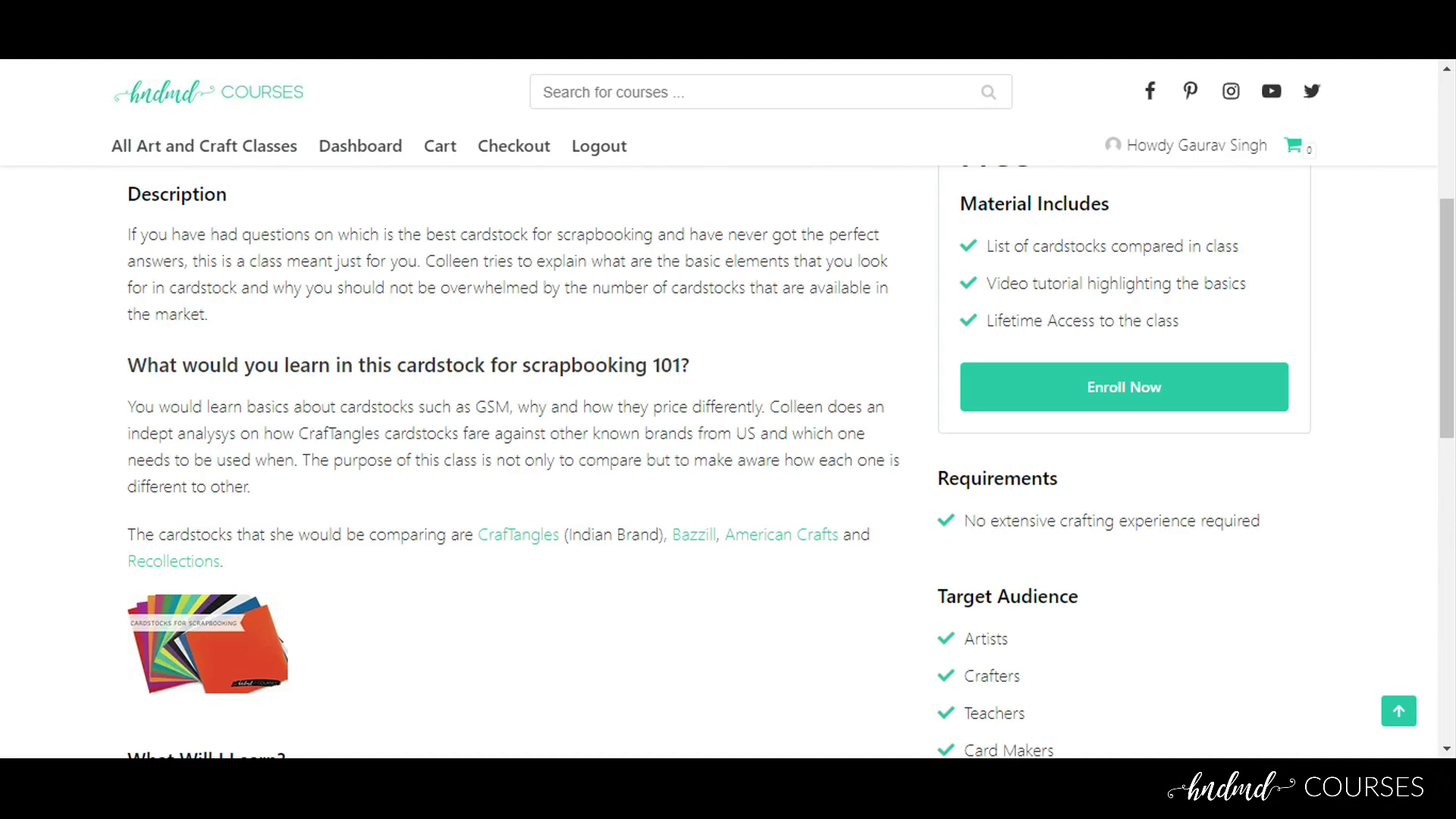
click(1100, 398)
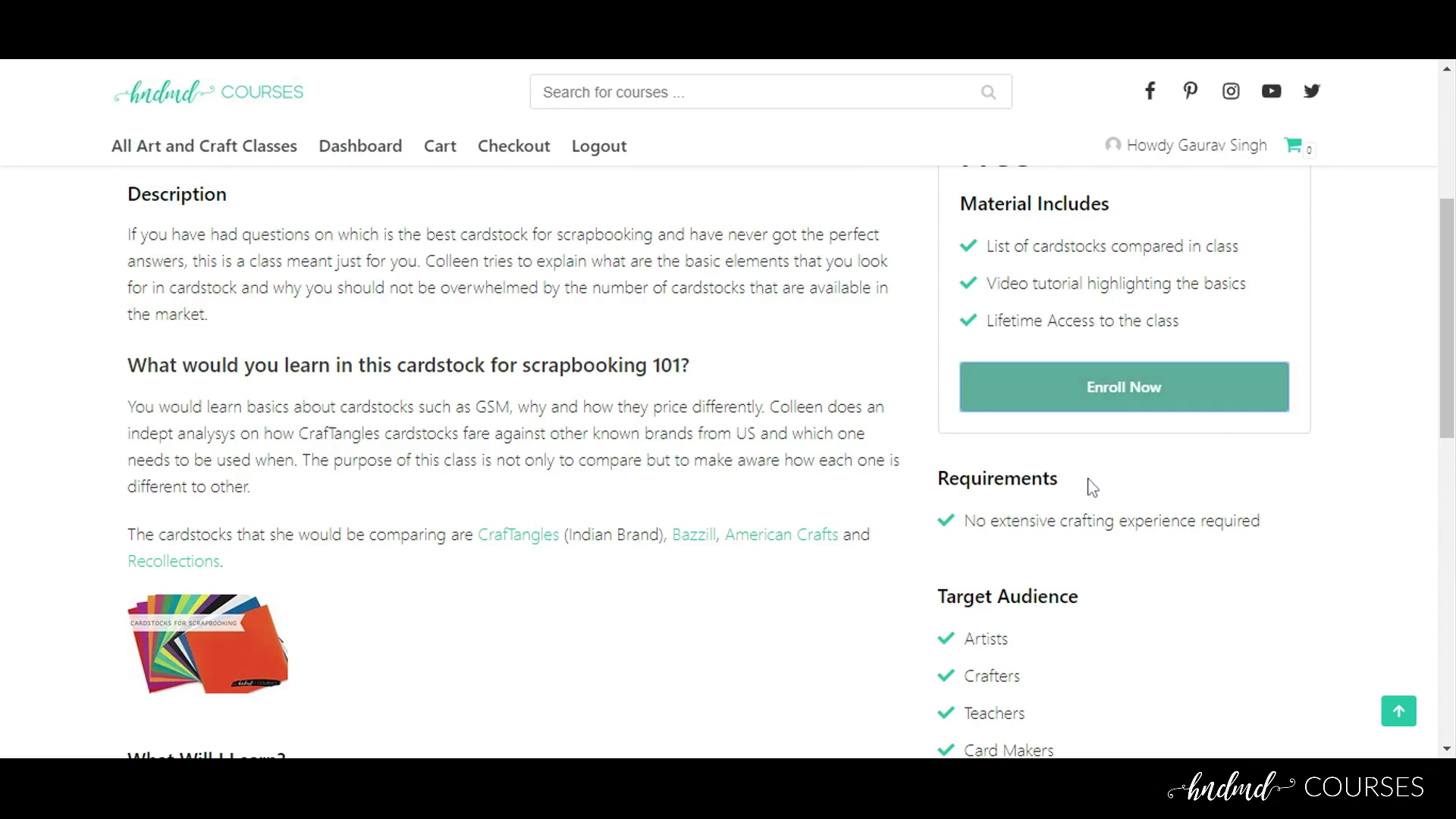